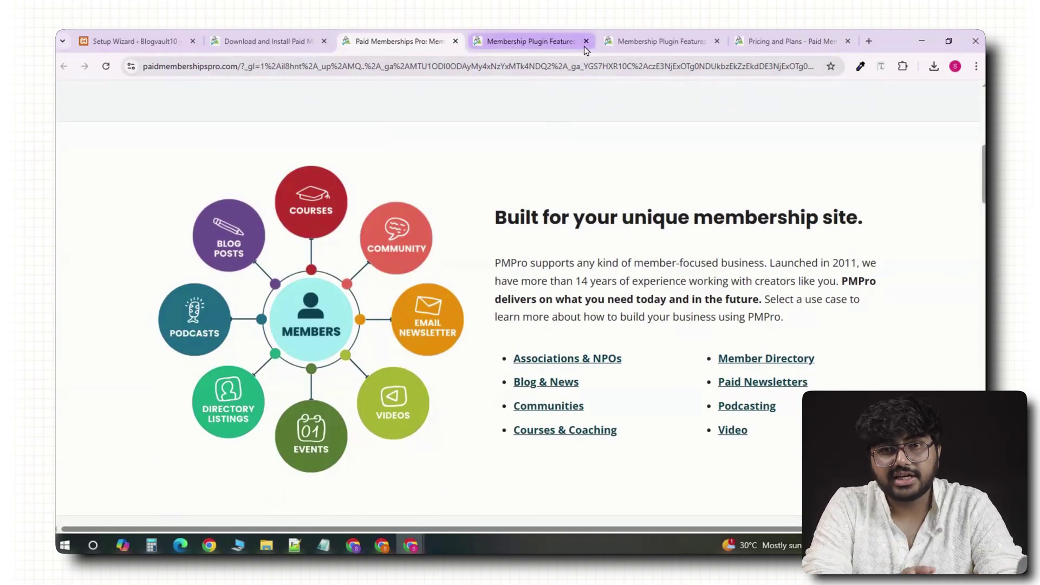
# Open the Membership Plugin Features page and scroll through the Unlimited Levels and Offline Communities cards.
pyautogui.click(621, 52)
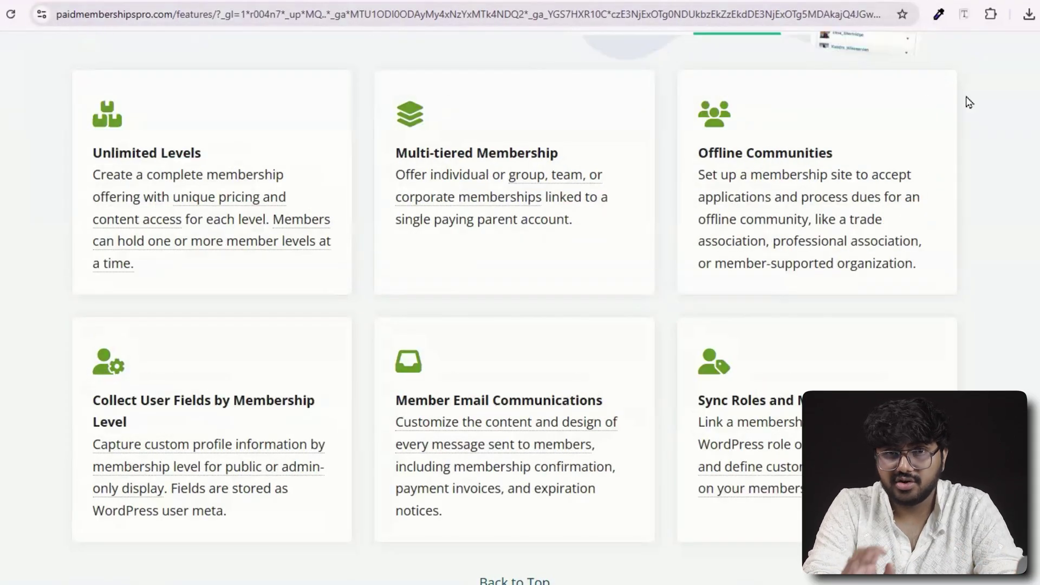
pyautogui.scroll(-10, 520, 304)
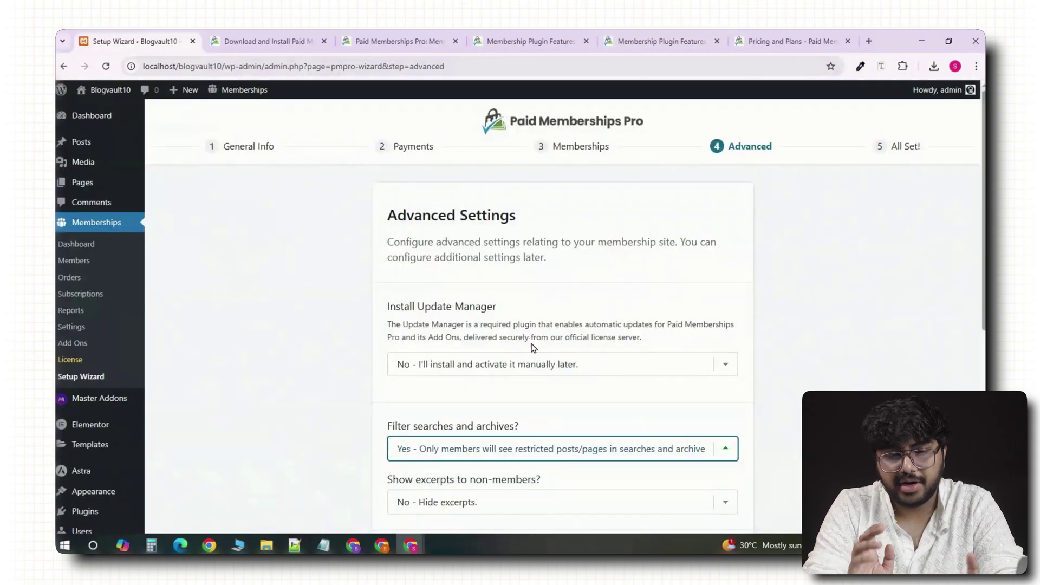
# In the setup wizard's Advanced Settings, keep searches and archives filtered for members only.
pyautogui.scroll(-2, 533, 357)
pyautogui.click(532, 350)
pyautogui.scroll(-5, 533, 365)
pyautogui.scroll(2, 533, 365)
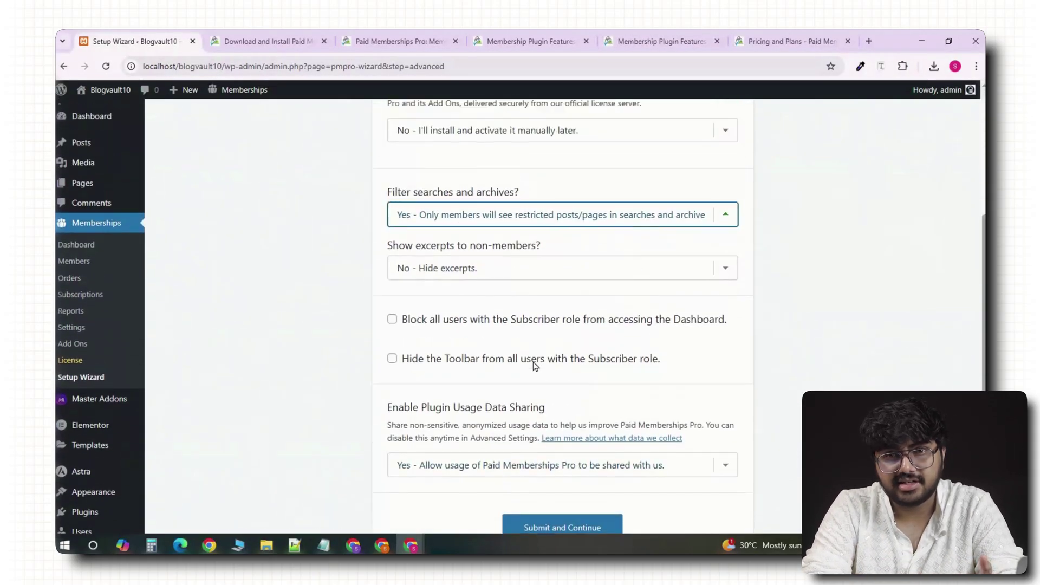
pyautogui.click(726, 216)
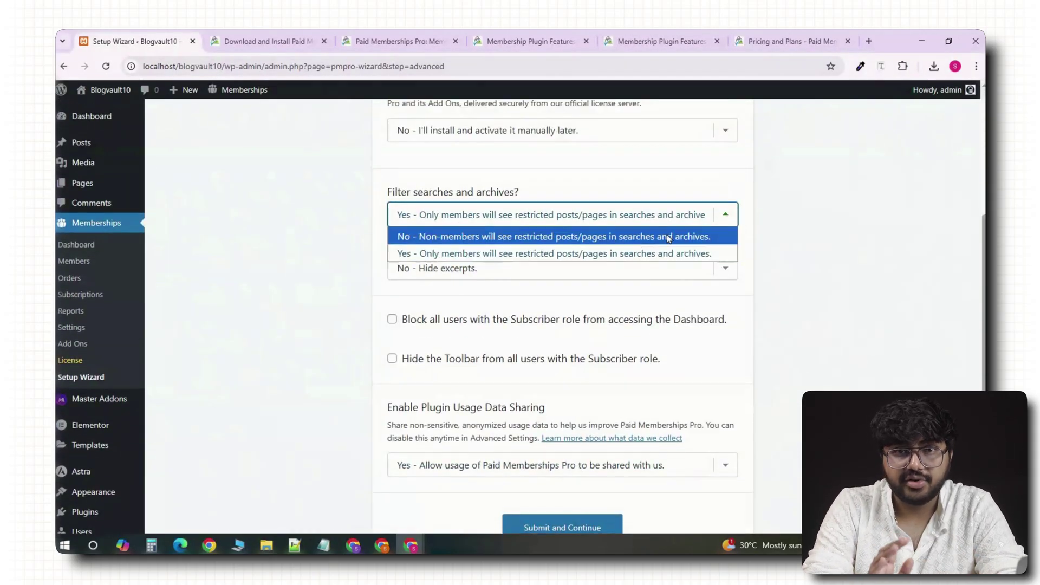
pyautogui.click(481, 254)
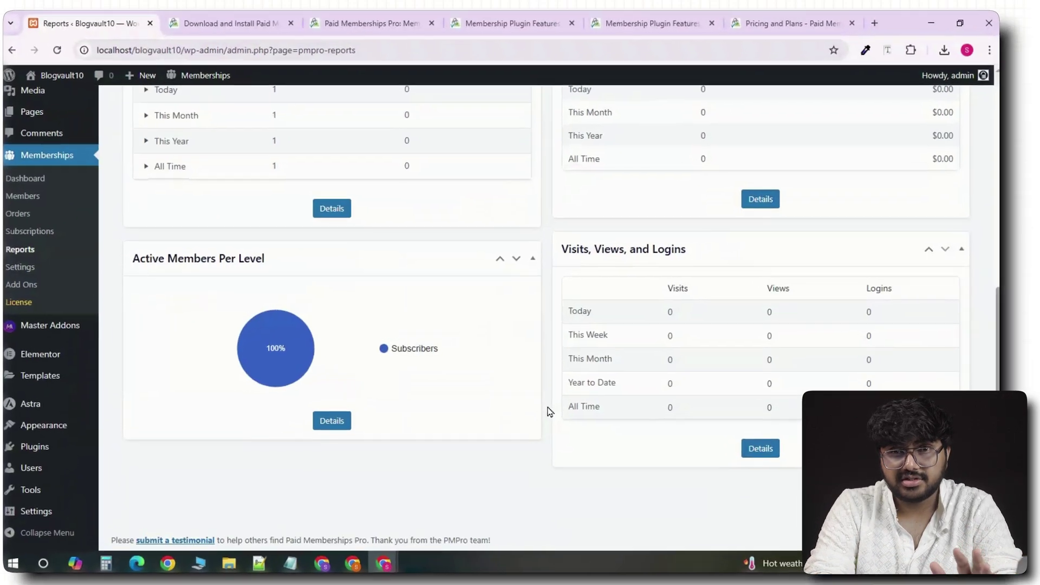
pyautogui.scroll(7, 518, 425)
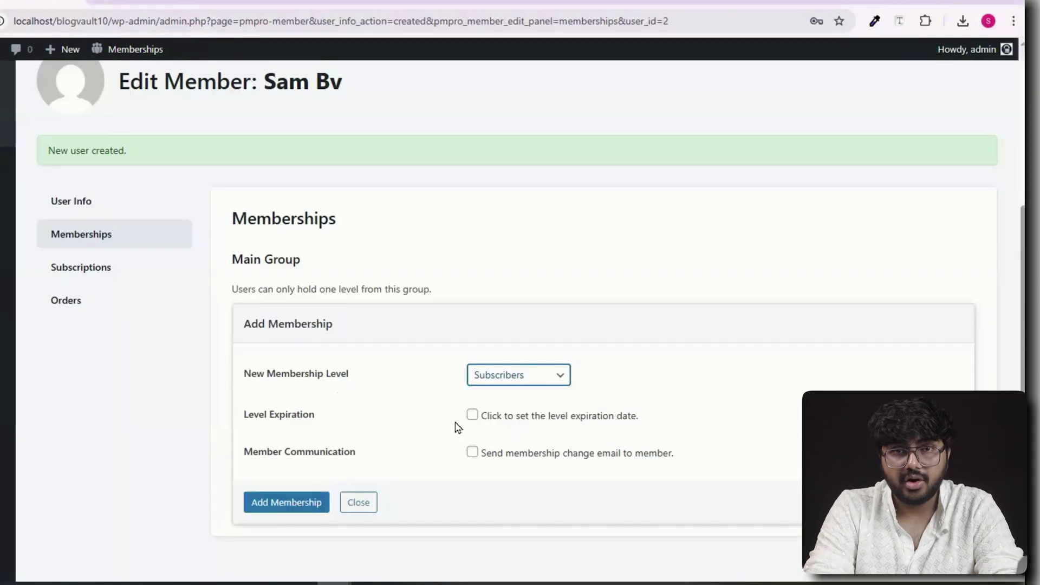
# Tick Level Expiration for the member's level and bring up the expiration date calendar.
pyautogui.click(472, 414)
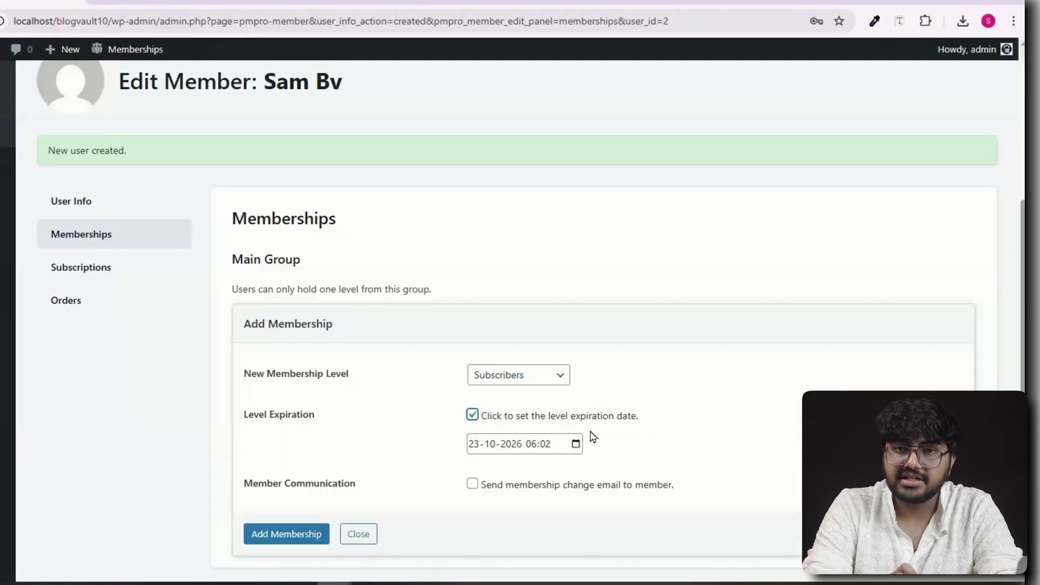
pyautogui.click(576, 444)
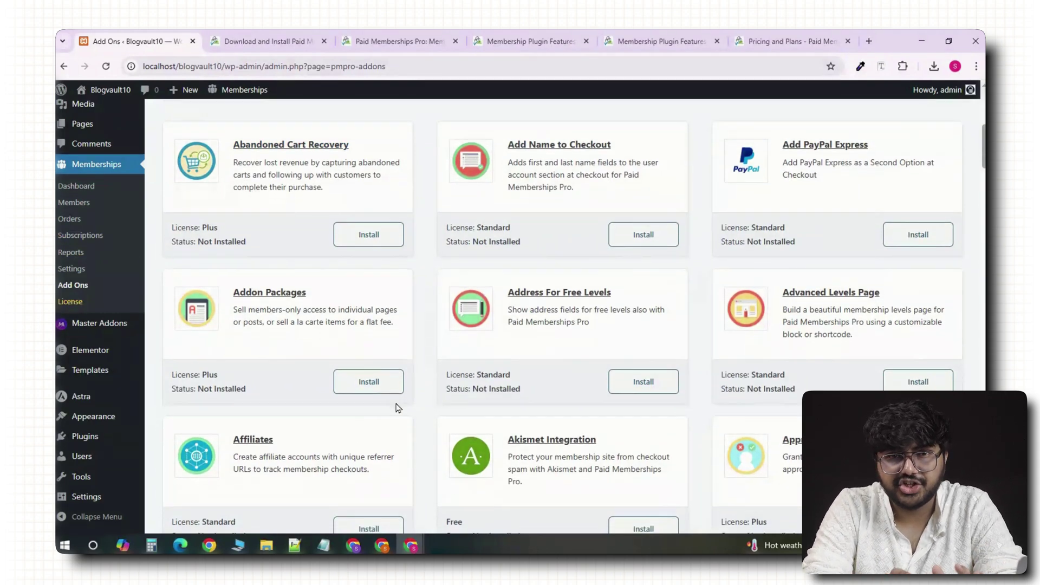
pyautogui.scroll(5, 394, 401)
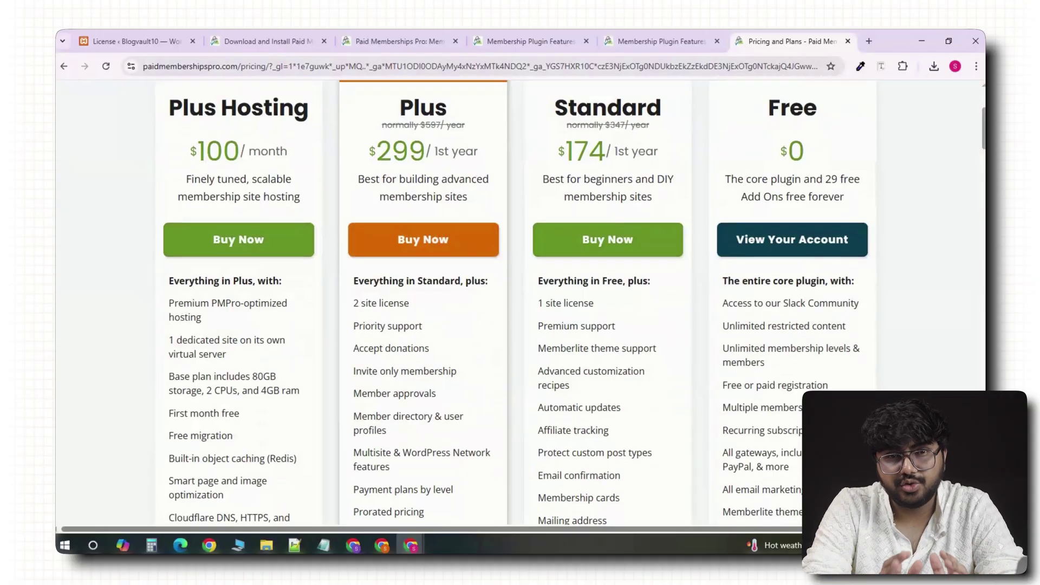
pyautogui.scroll(-4, 520, 303)
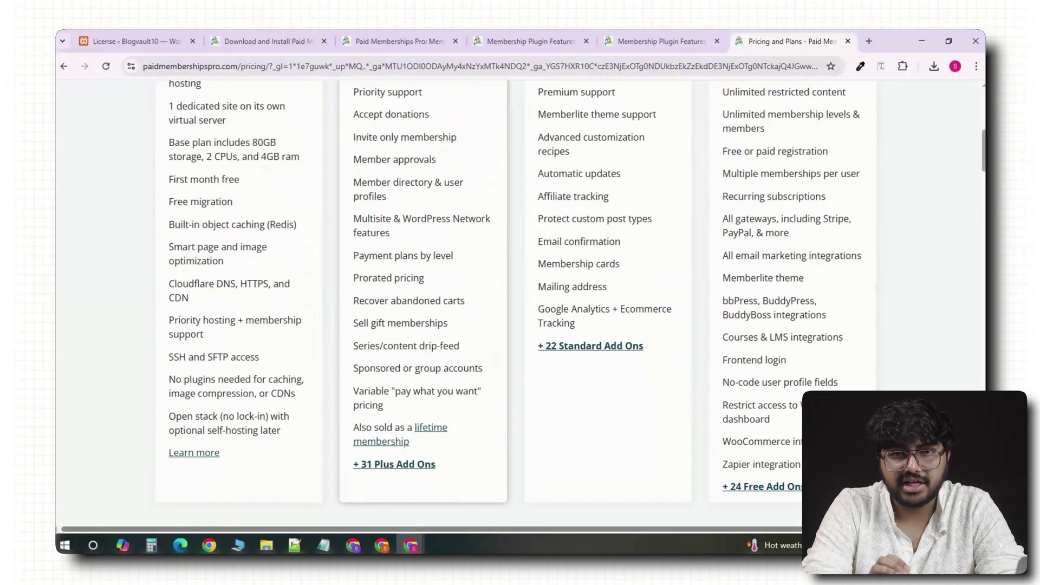
pyautogui.scroll(4, 520, 304)
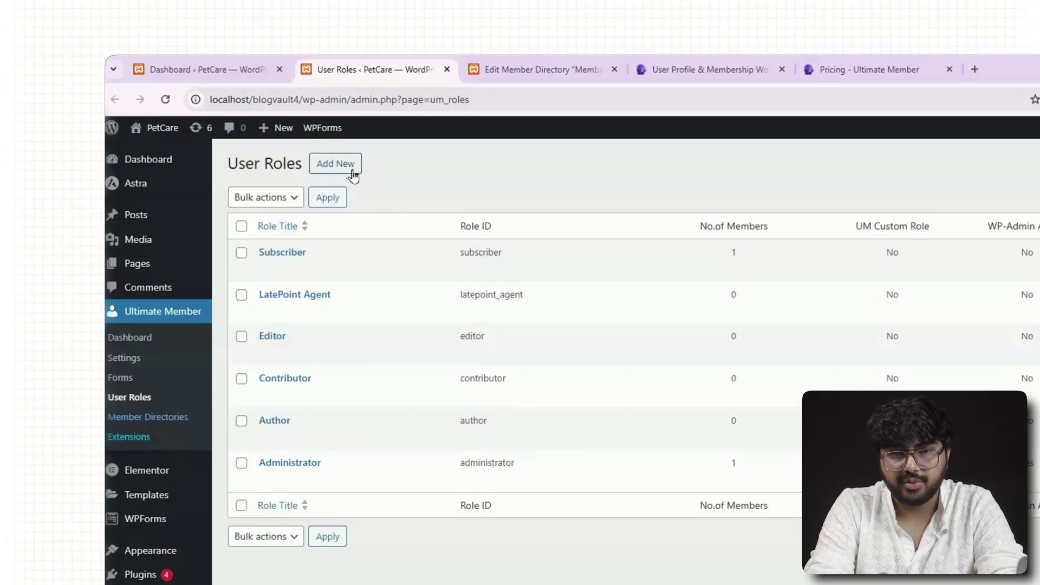
# Open the Members directory editor, then review Ultimate Member's Access, Appearance and General settings.
pyautogui.click(544, 71)
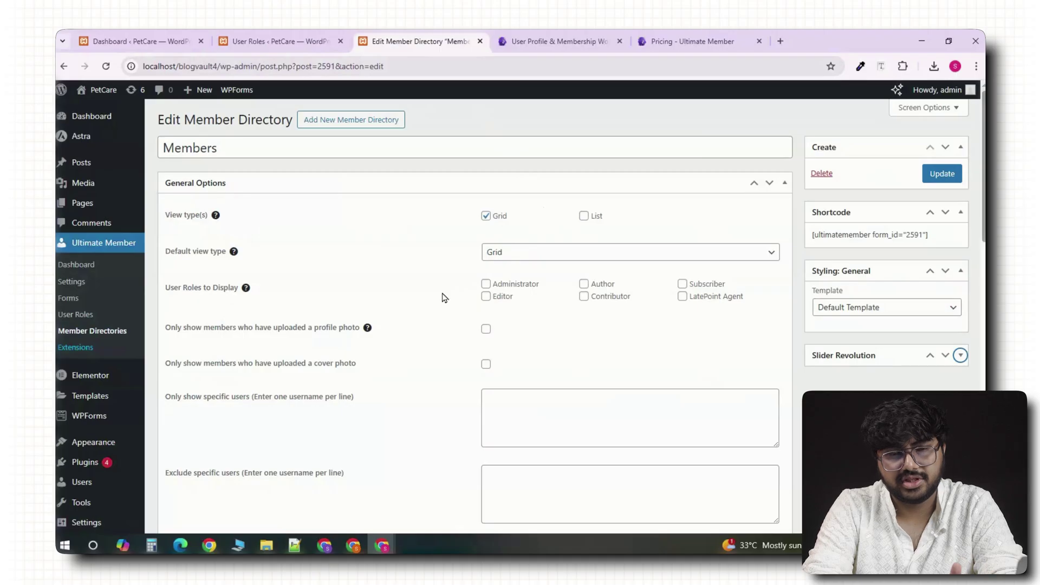
pyautogui.scroll(-3, 443, 295)
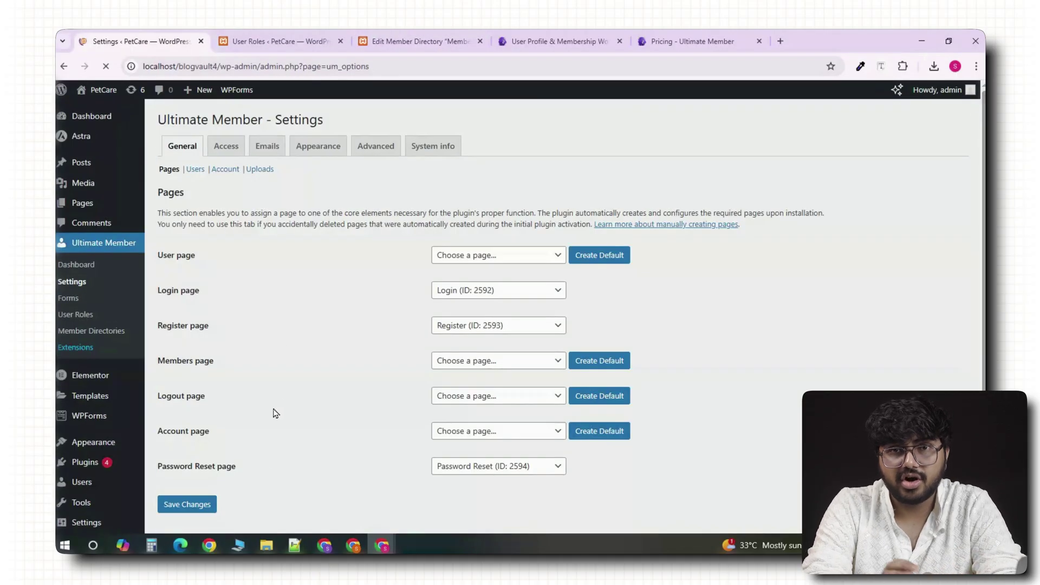
pyautogui.click(220, 150)
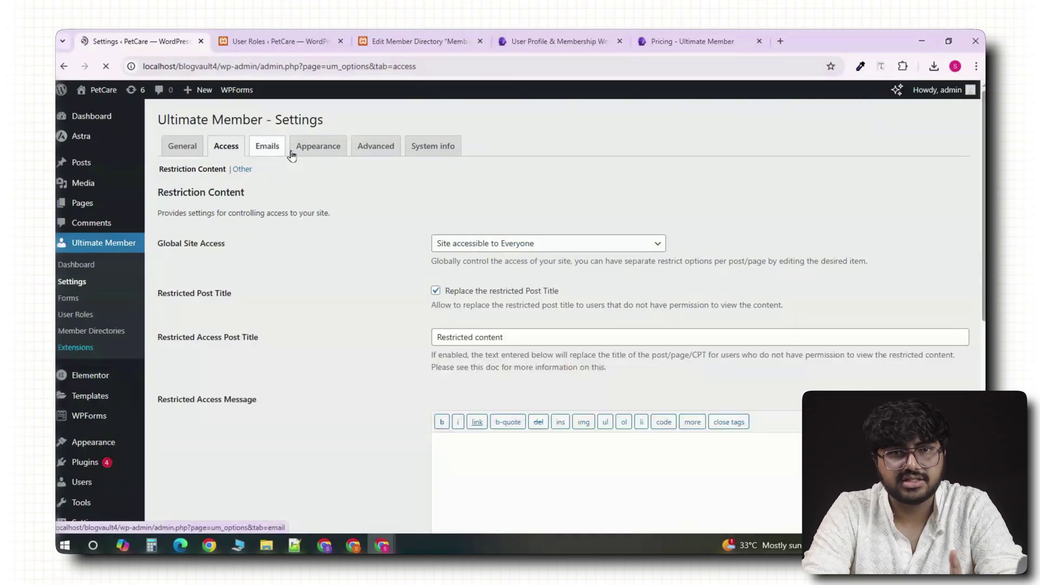
pyautogui.click(322, 157)
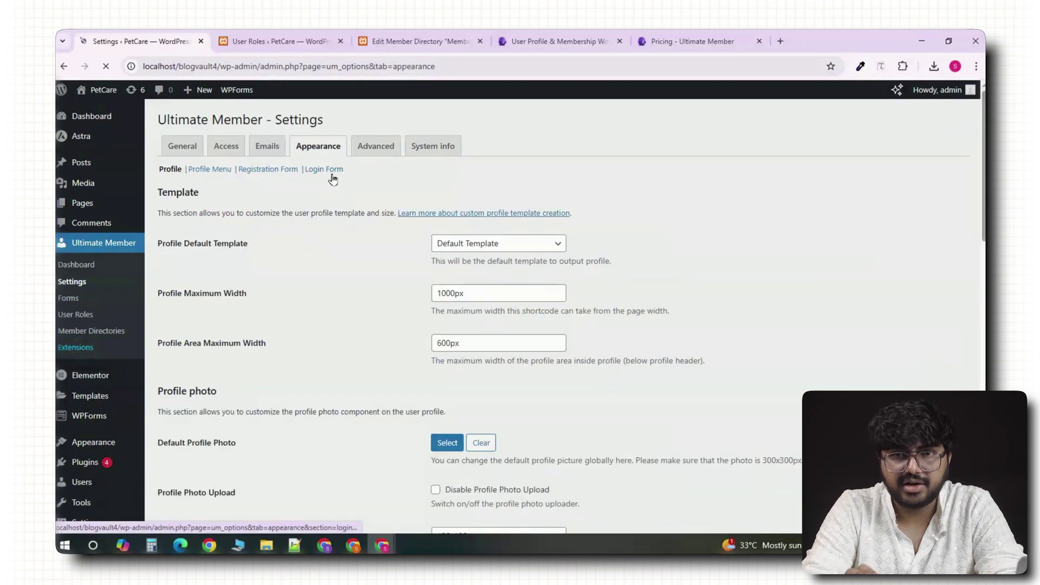
pyautogui.scroll(-3, 328, 274)
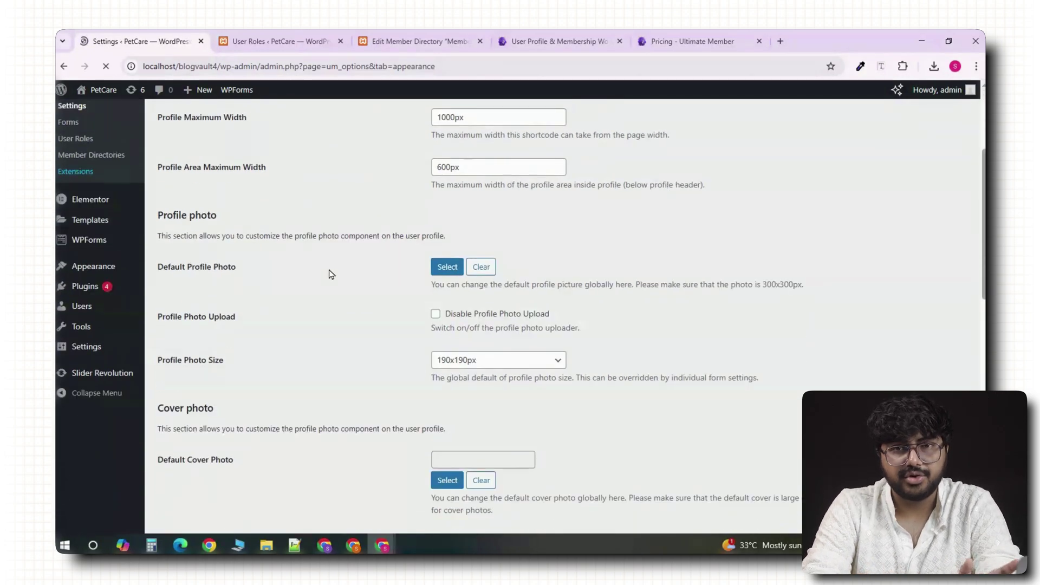
pyautogui.scroll(-1, 332, 274)
pyautogui.scroll(5, 331, 274)
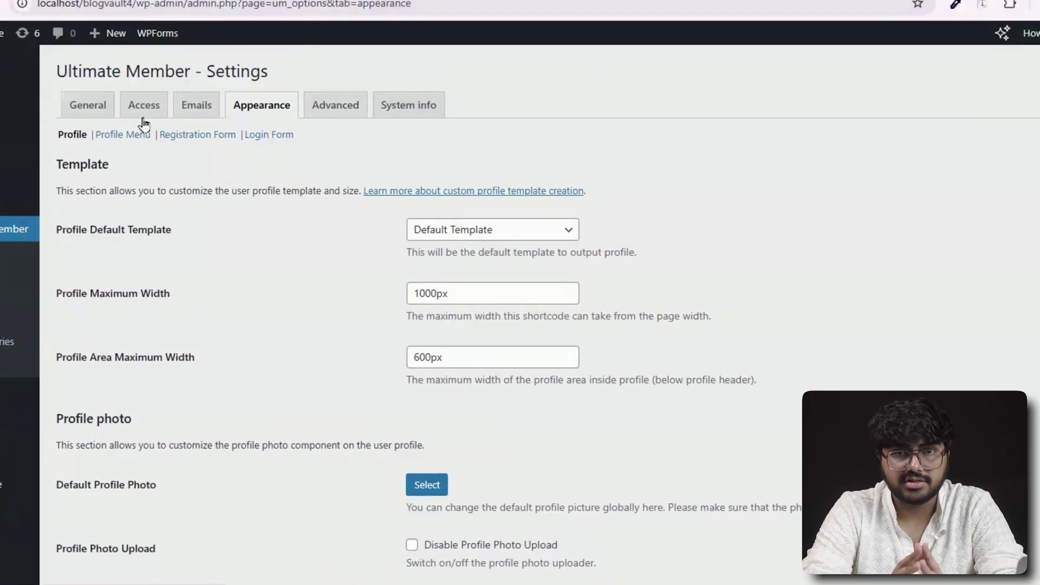
pyautogui.click(98, 108)
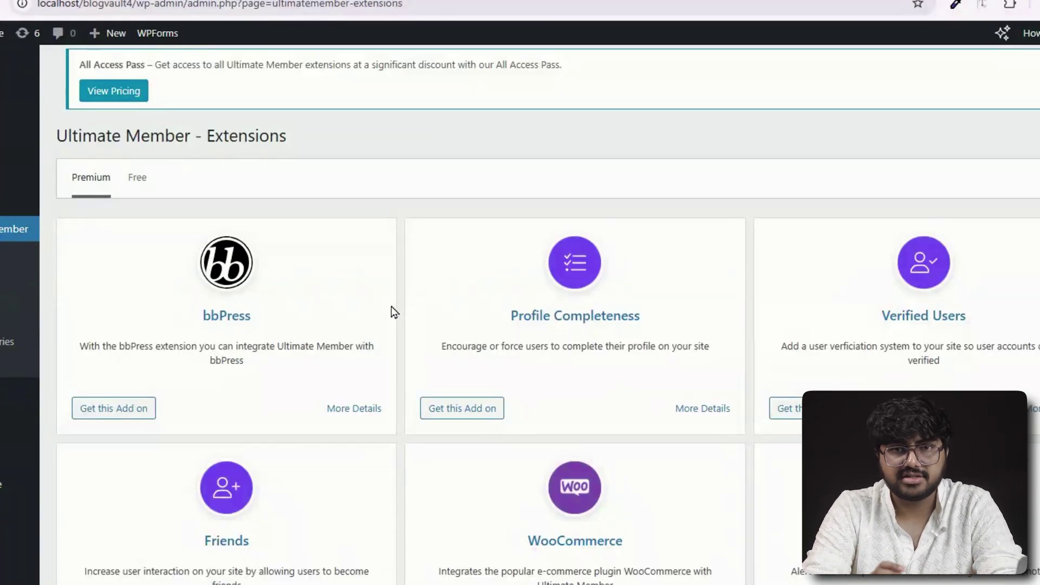
# Scroll through the Premium extension cards, including bbPress, Profile Completeness, WooCommerce and Social Login.
pyautogui.scroll(-5, 391, 307)
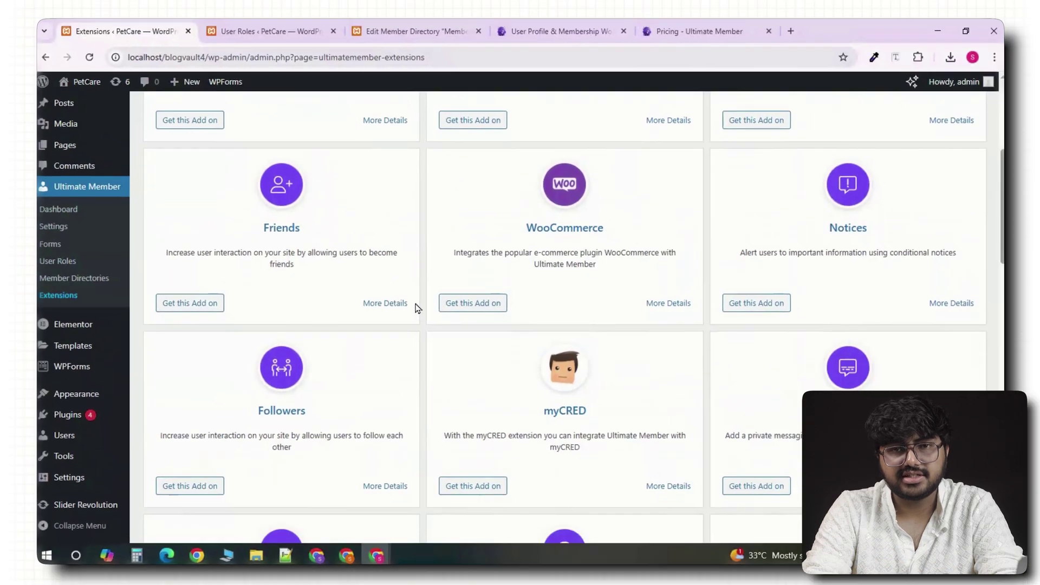
pyautogui.scroll(-5, 417, 308)
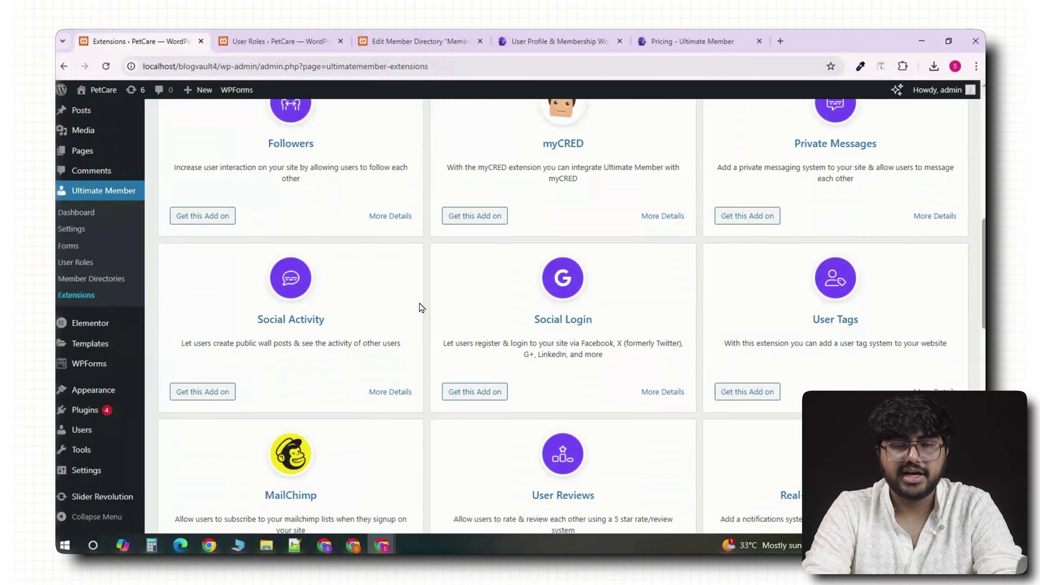
pyautogui.scroll(-4, 421, 308)
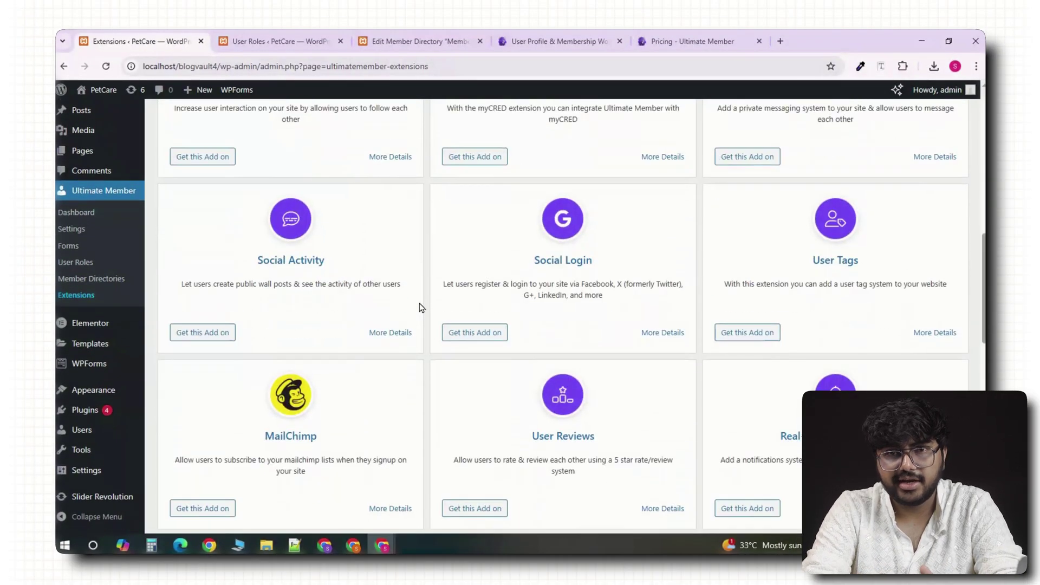
pyautogui.scroll(-3, 421, 308)
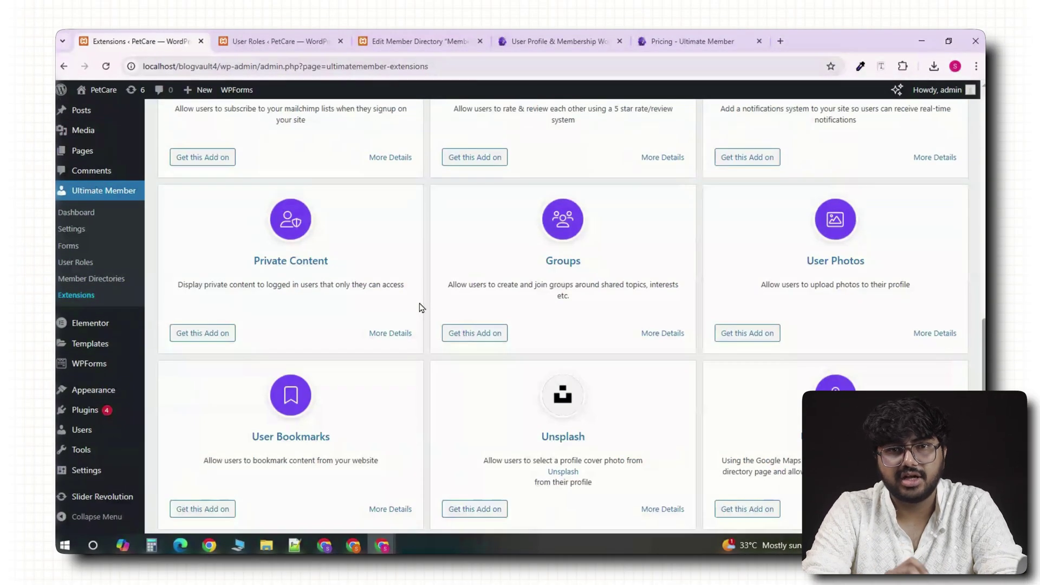
pyautogui.scroll(12, 421, 308)
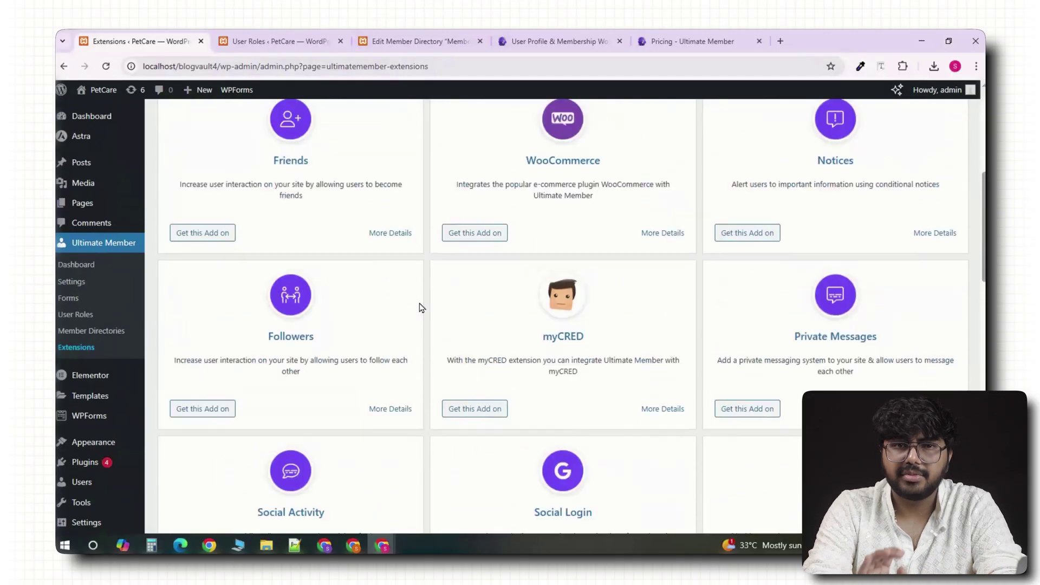
pyautogui.scroll(3, 421, 308)
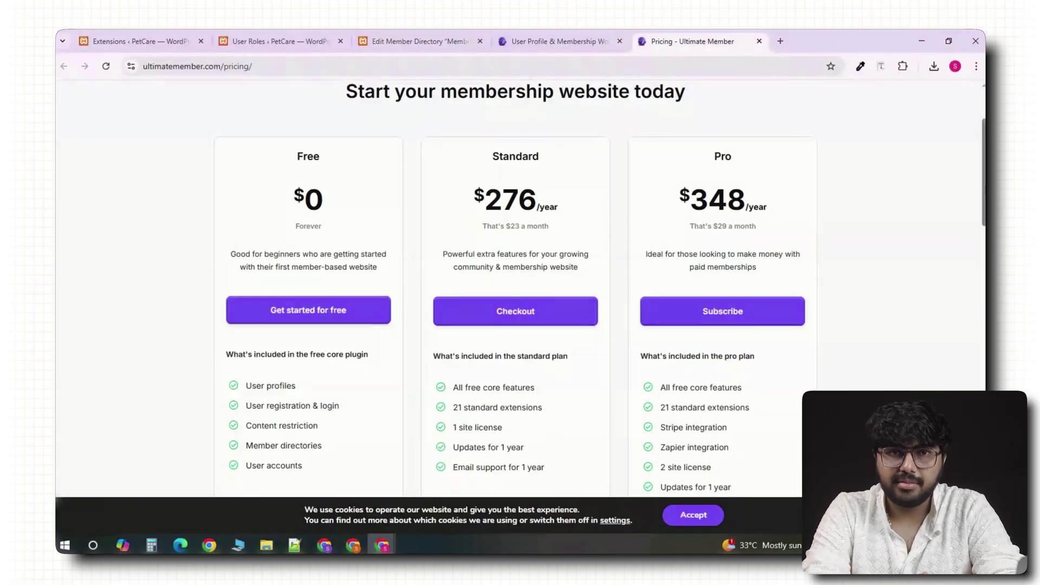
pyautogui.scroll(-2, 520, 287)
pyautogui.scroll(-1, 520, 287)
pyautogui.scroll(2, 520, 287)
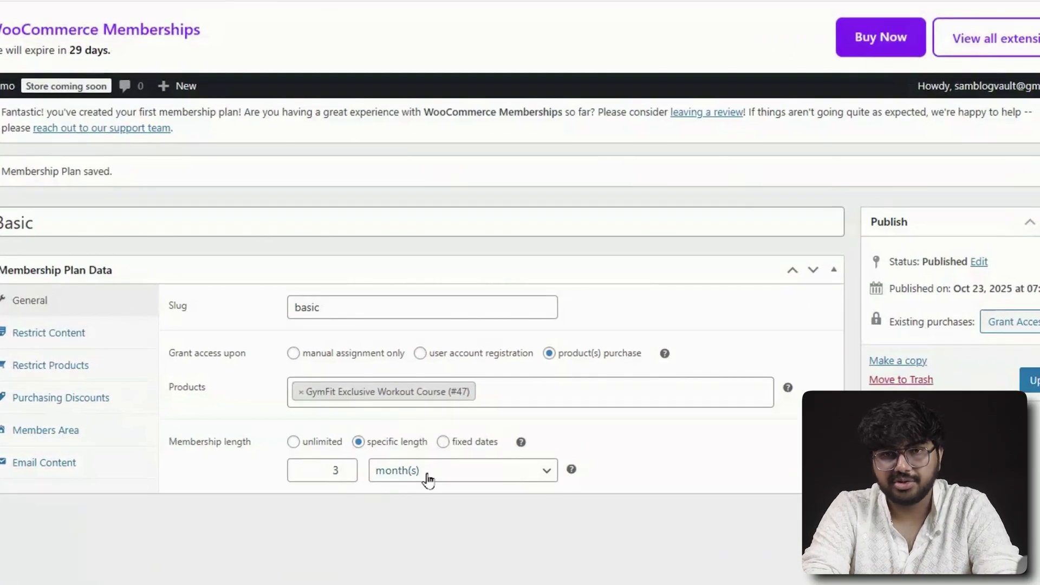
# Keep month(s) as the length unit for the Basic plan's 3-month access.
pyautogui.click(483, 471)
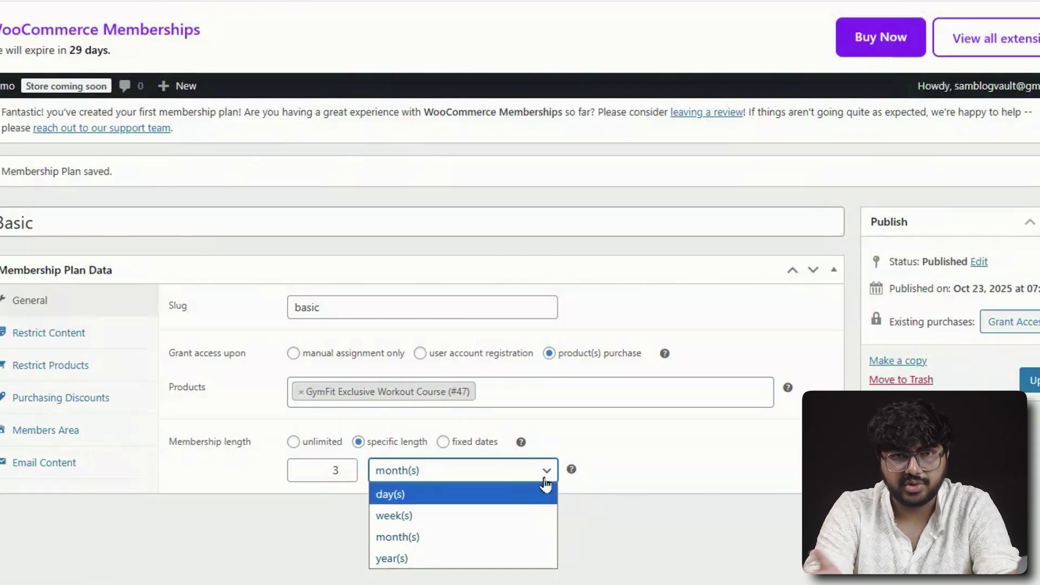
pyautogui.click(466, 473)
pyautogui.click(489, 475)
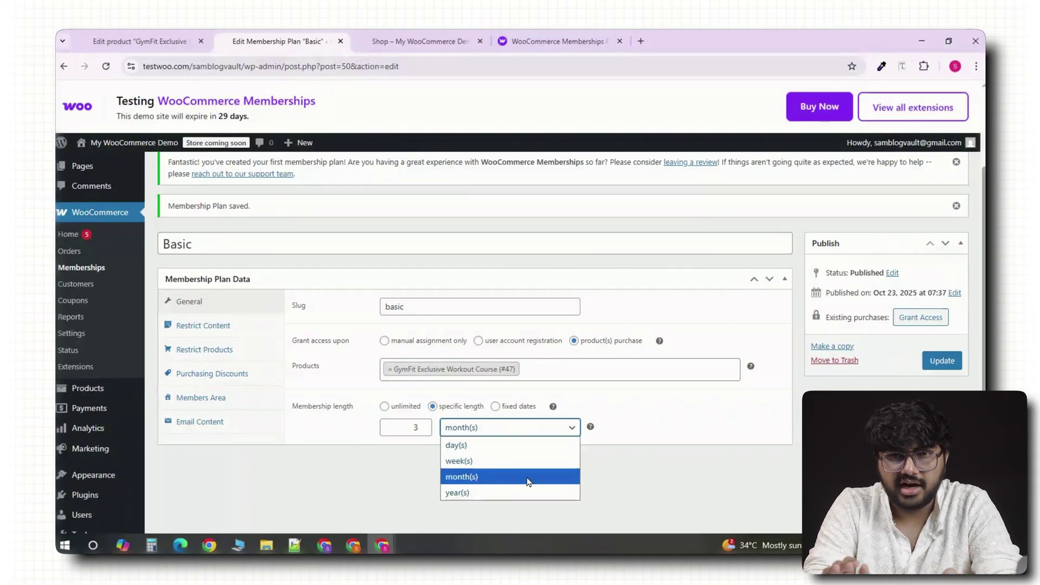
pyautogui.click(578, 429)
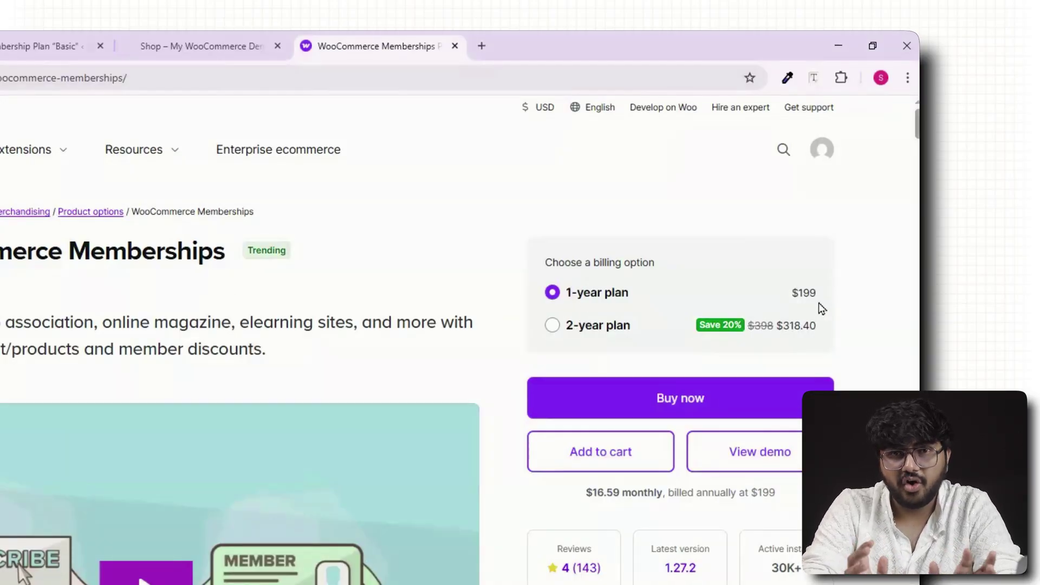
pyautogui.scroll(-3, 379, 325)
pyautogui.scroll(1, 379, 325)
pyautogui.scroll(1, 412, 336)
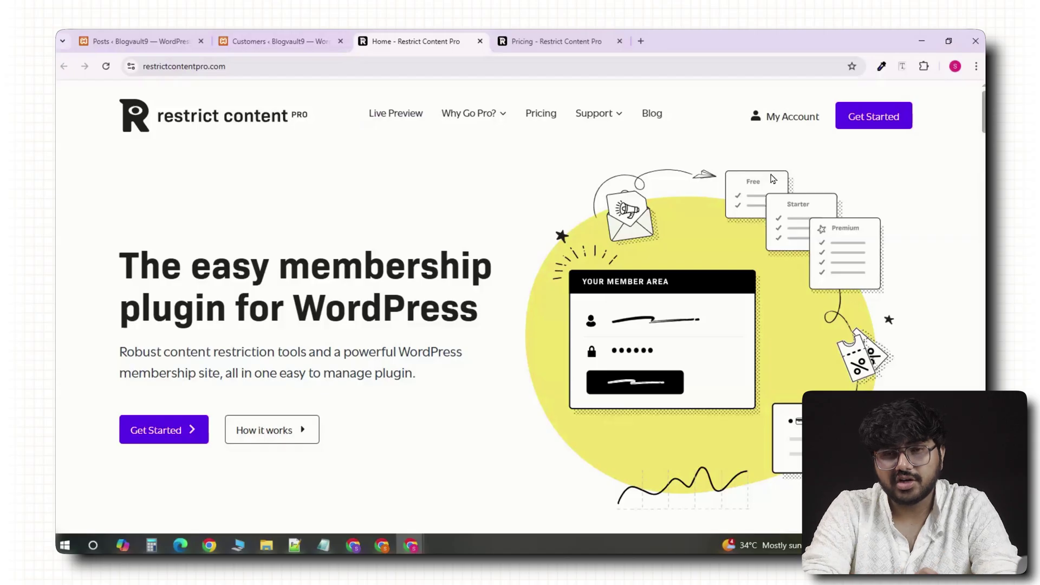
# Scroll down the Restrict Content Pro homepage past the hero section.
pyautogui.scroll(-8, 501, 235)
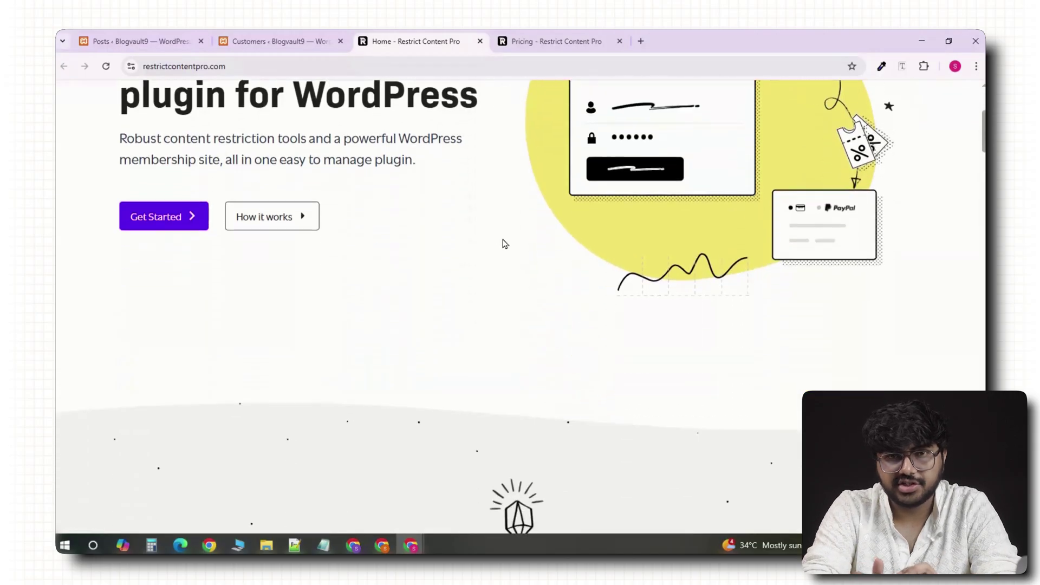
pyautogui.scroll(-1, 503, 243)
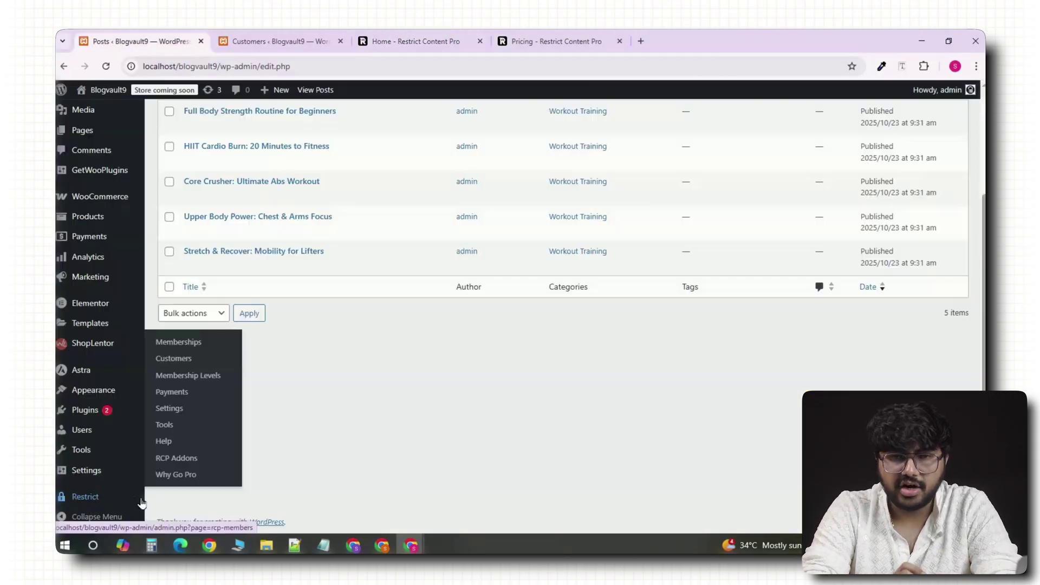
# Open the Full Body Strength post in a new tab and restrict access to members with a certain role.
pyautogui.scroll(3, 348, 411)
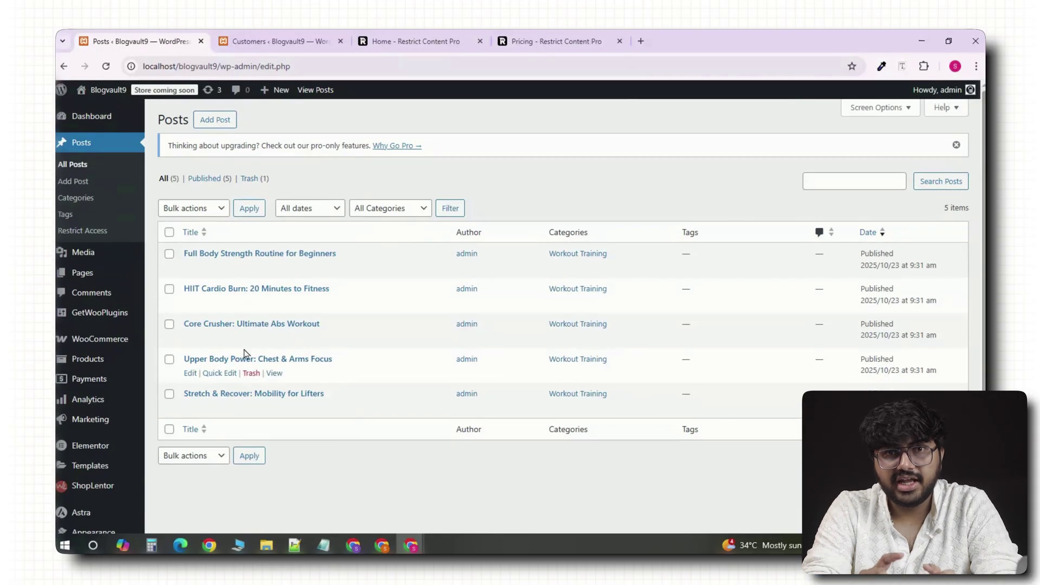
pyautogui.rightClick(191, 274)
pyautogui.click(233, 282)
pyautogui.hotkey('ctrl', 'Tab')
pyautogui.click(274, 508)
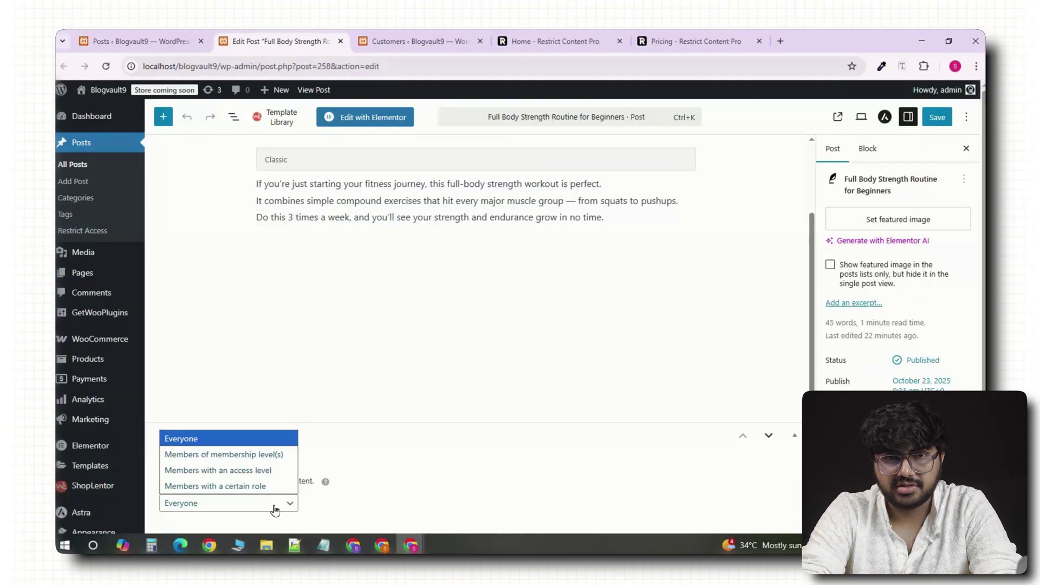
pyautogui.click(259, 486)
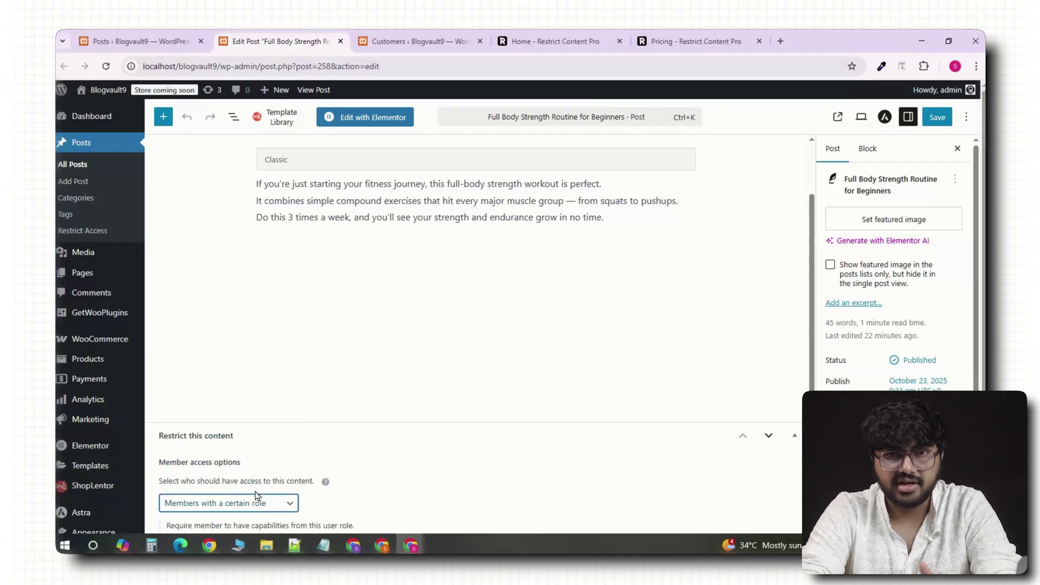
pyautogui.scroll(-3, 462, 456)
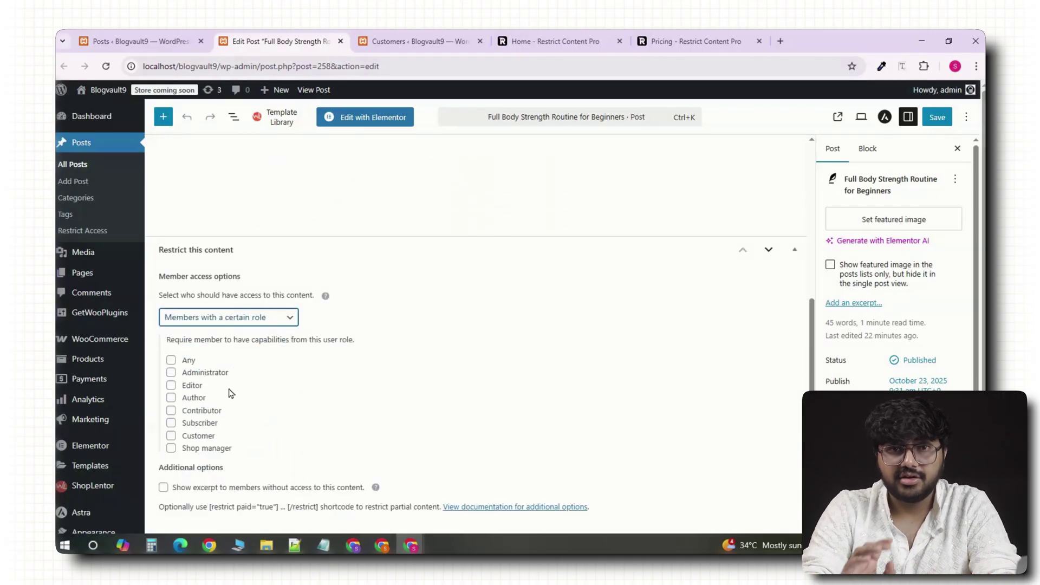
# Return to the Posts list and open the Restrict Content Tools page in a new tab.
pyautogui.click(148, 41)
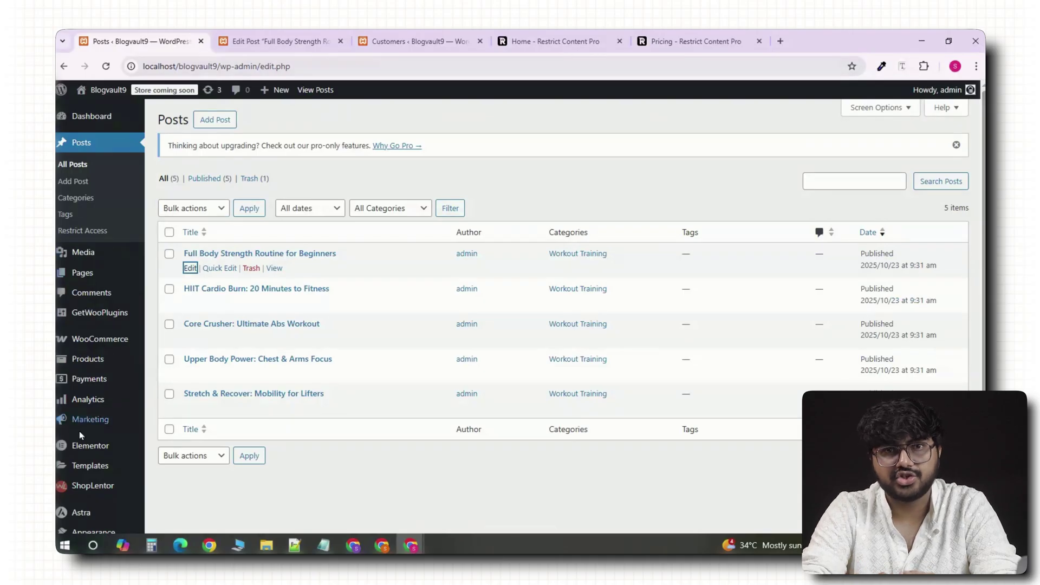
pyautogui.scroll(-3, 88, 422)
pyautogui.moveTo(93, 416)
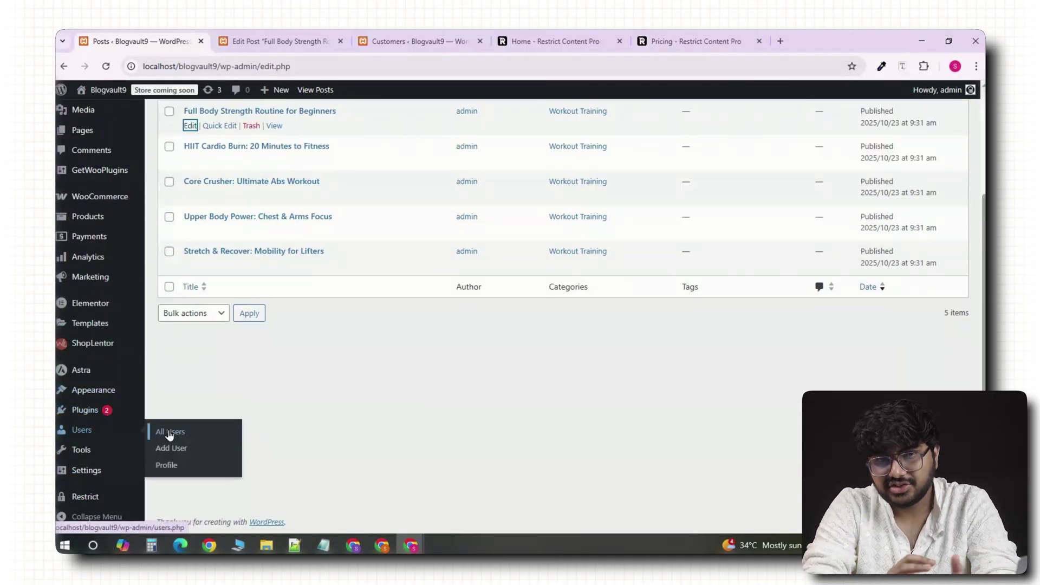
pyautogui.rightClick(170, 435)
pyautogui.click(187, 291)
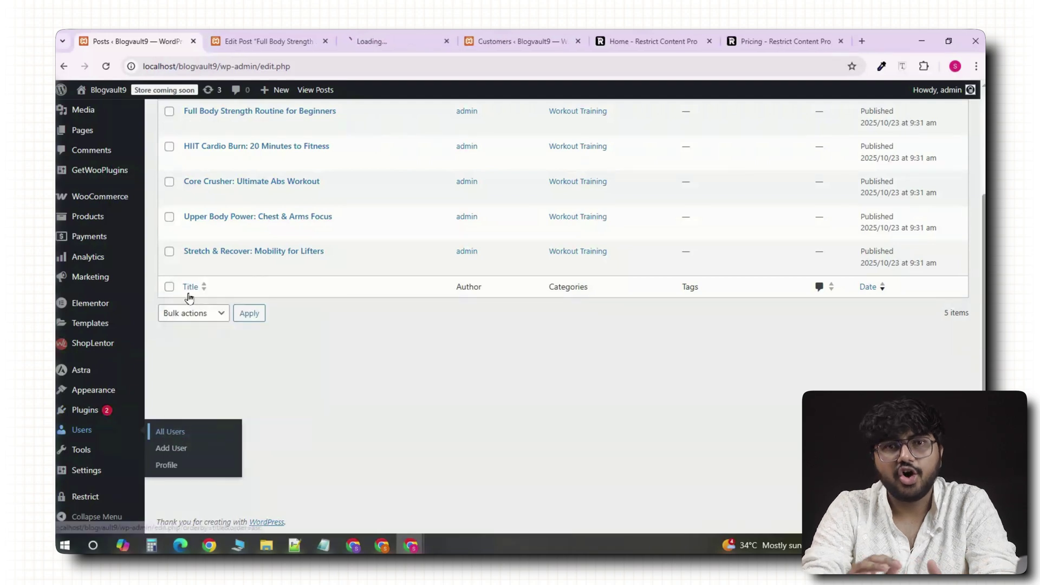
pyautogui.click(358, 41)
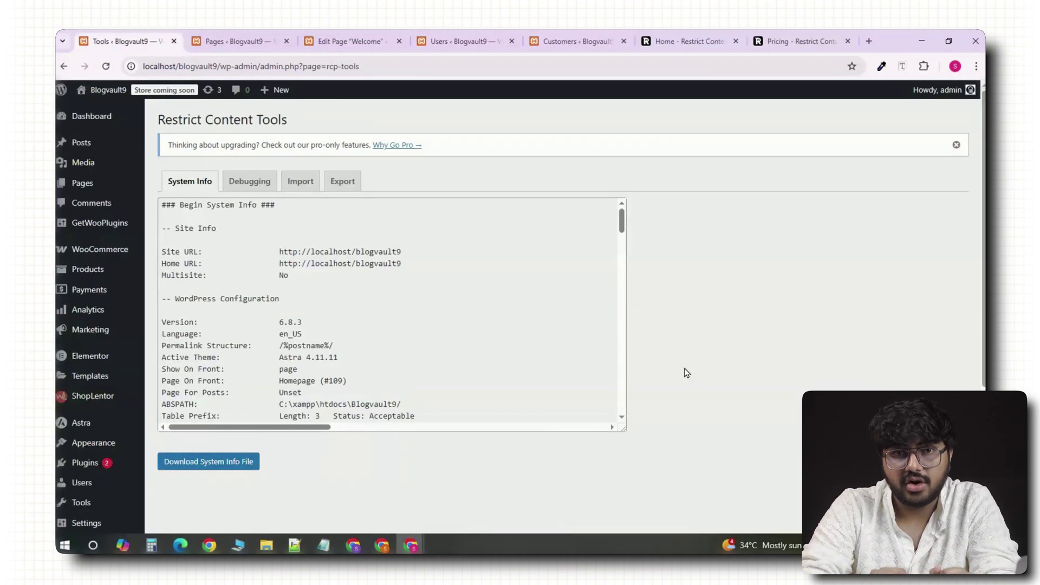
# Scroll through the Pro Add-ons cards, then jump to the Restrict Content Pro pricing tab with Ctrl+9.
pyautogui.scroll(-3, 120, 433)
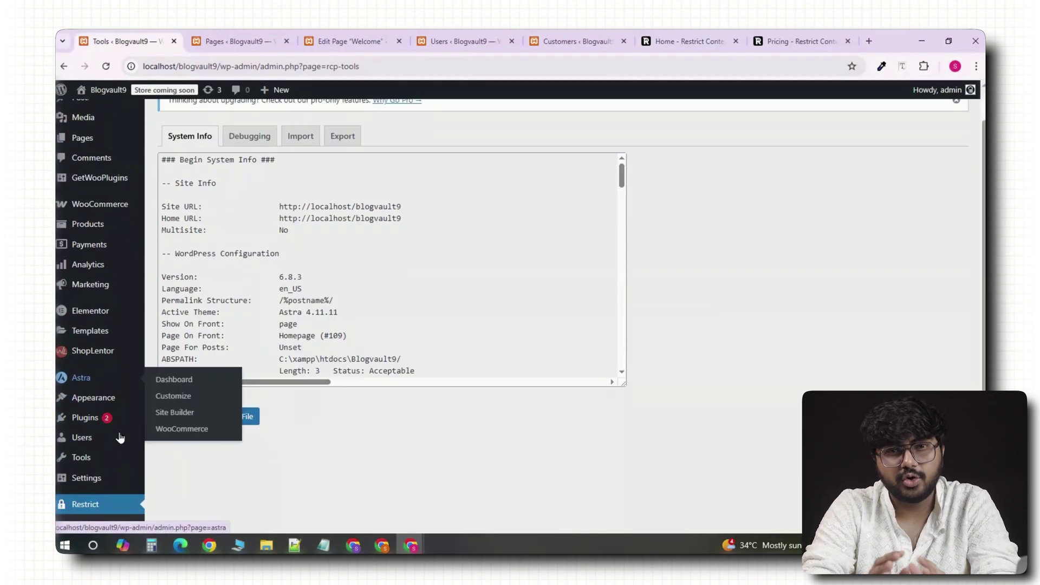
pyautogui.scroll(-1, 120, 438)
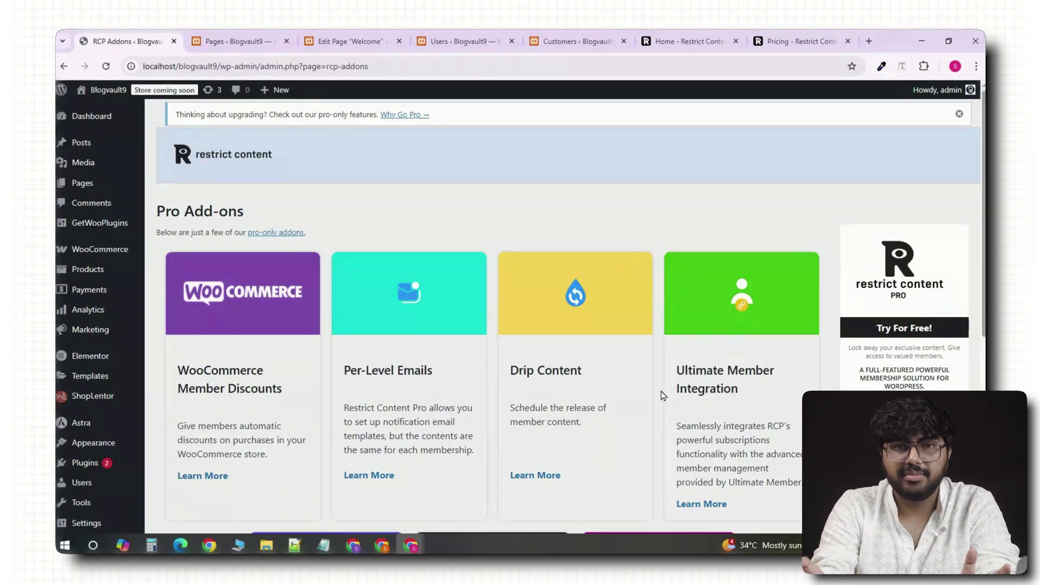
pyautogui.hotkey('ctrl', '9')
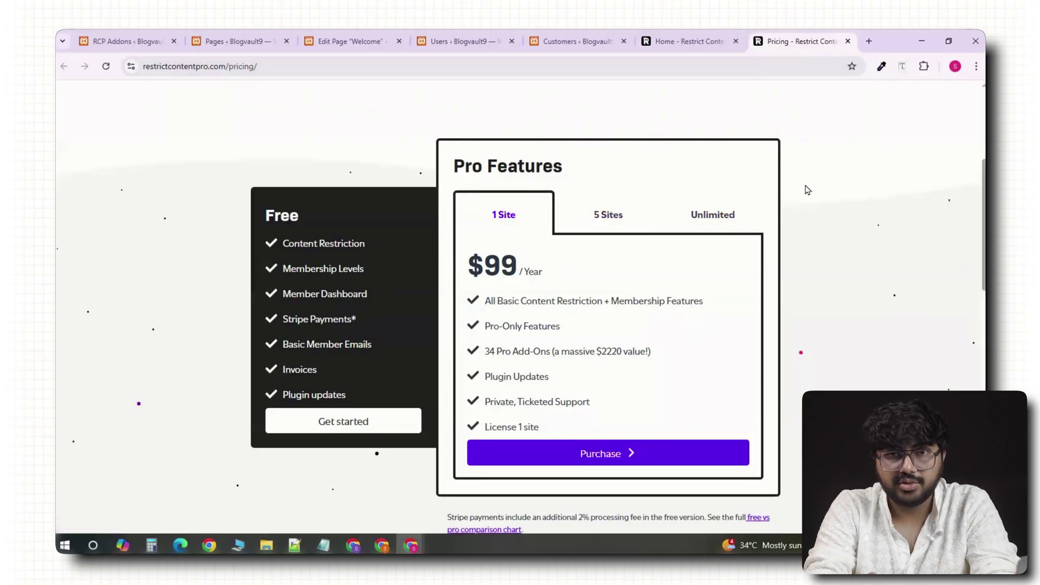
# Compare the 5 Sites ($149), Unlimited ($249) and 1 Site ($99) yearly prices.
pyautogui.click(612, 215)
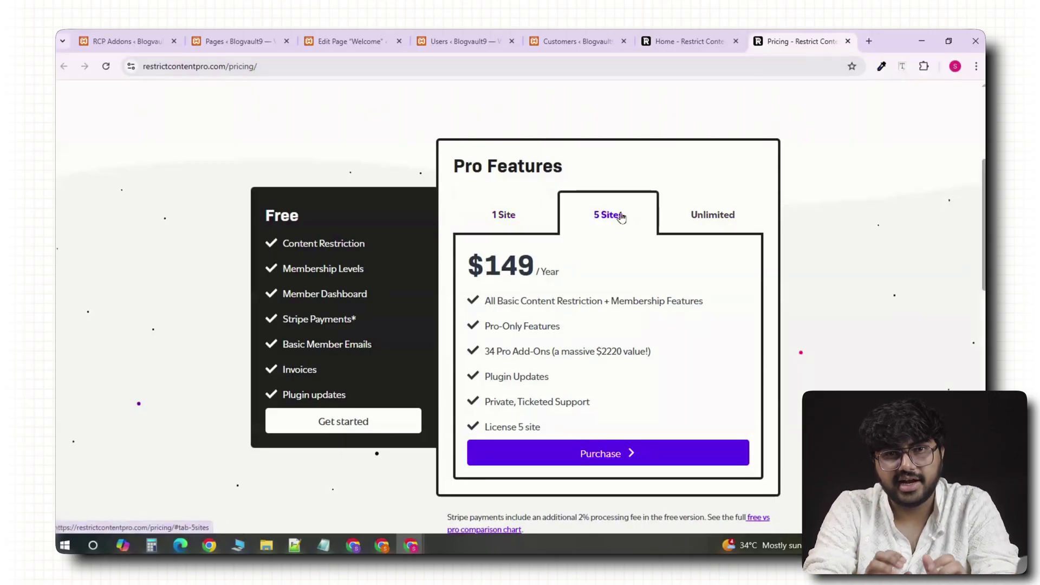
pyautogui.click(712, 225)
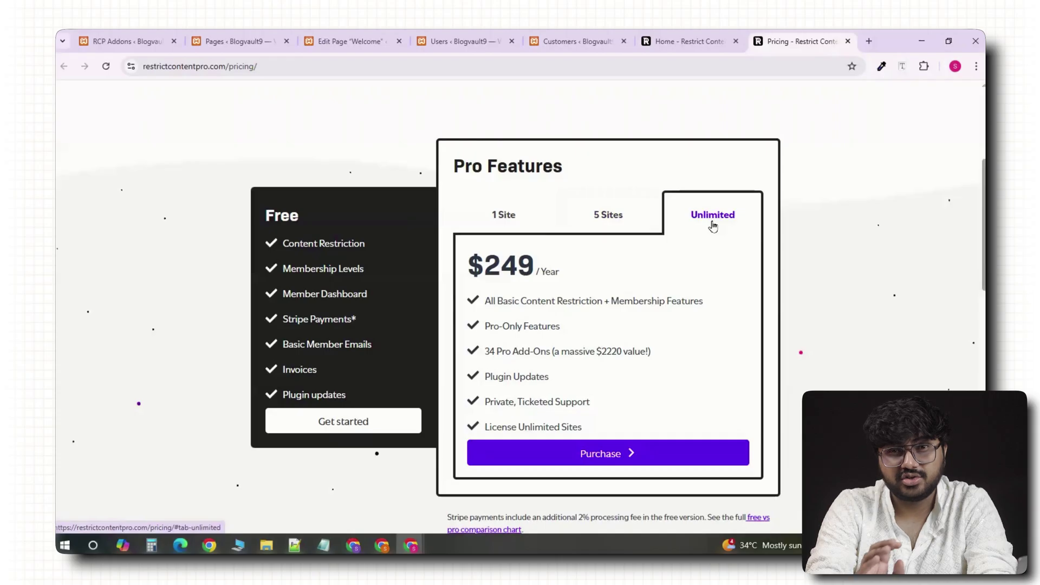
pyautogui.click(517, 217)
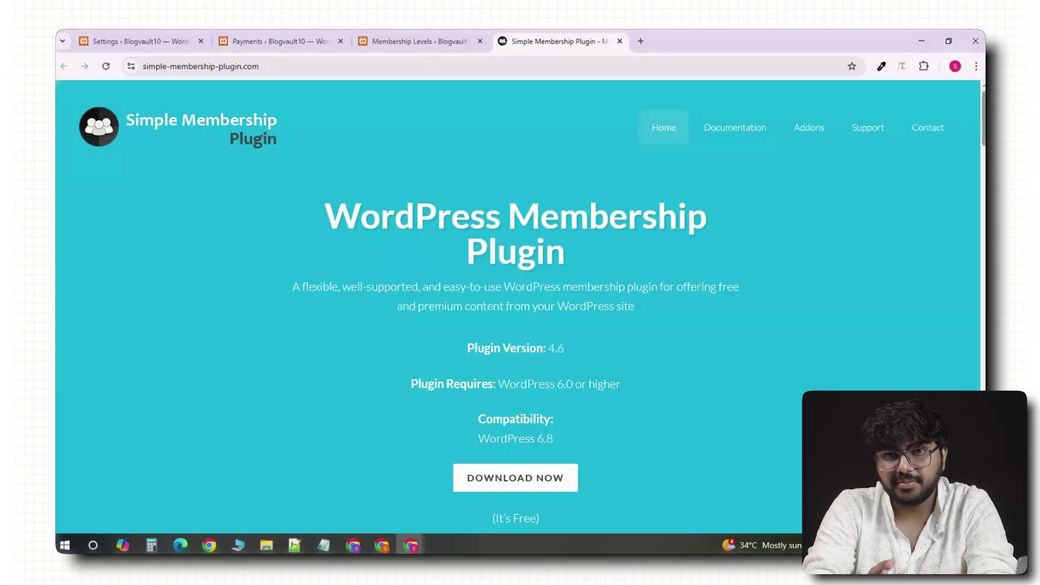
# Scroll down the Simple Membership Plugin homepage.
pyautogui.scroll(-2, 914, 290)
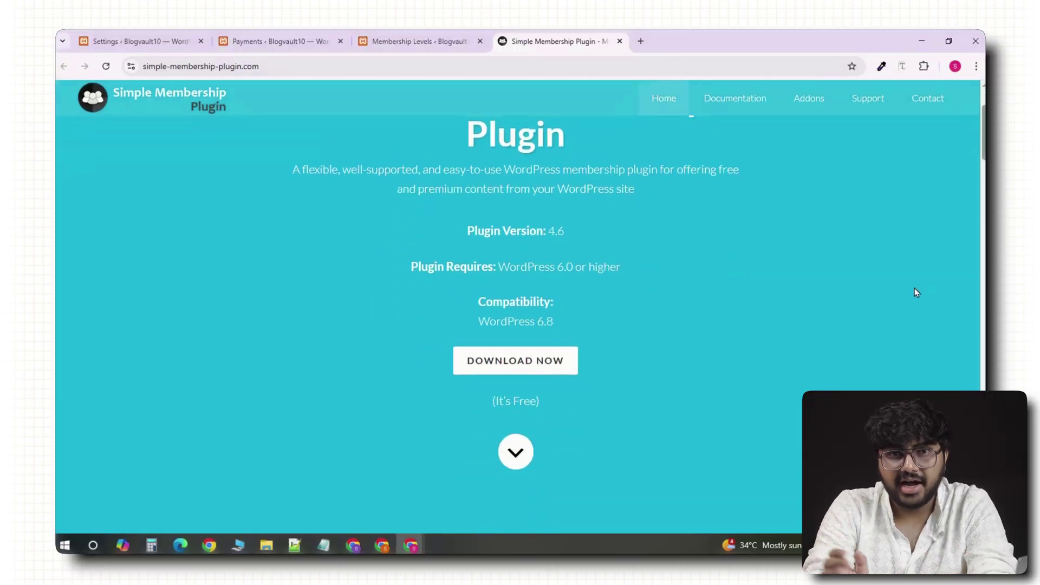
pyautogui.scroll(-4, 915, 292)
pyautogui.scroll(-5, 915, 289)
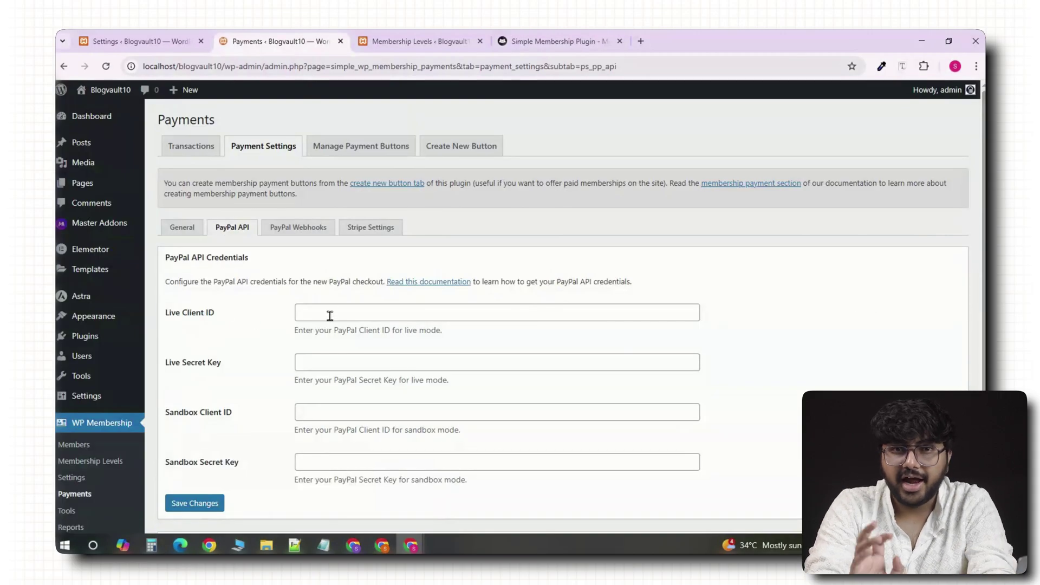
# On Membership Levels, start a new level named 'Plus'.
pyautogui.scroll(-3, 354, 363)
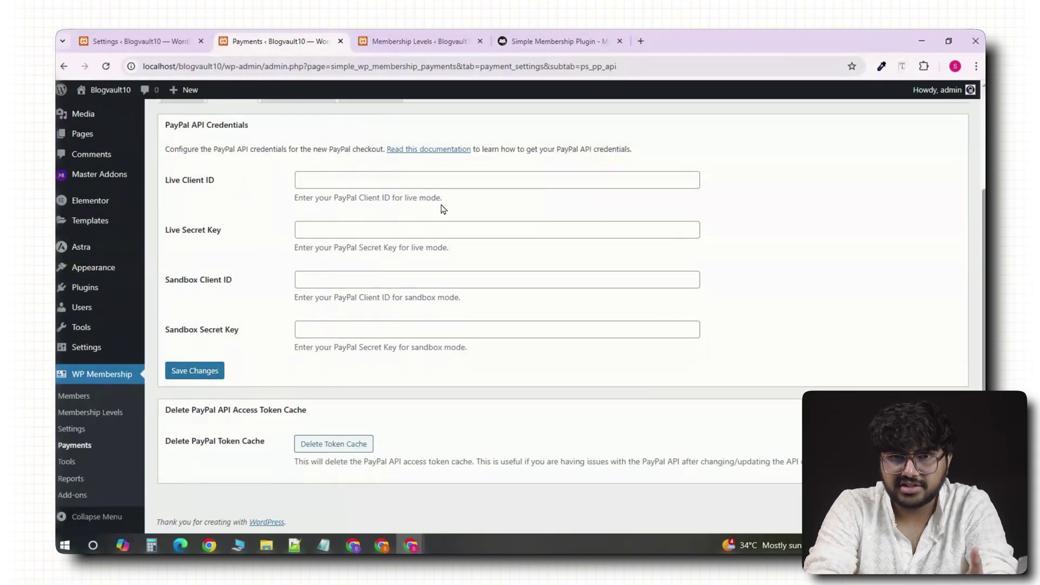
pyautogui.click(440, 42)
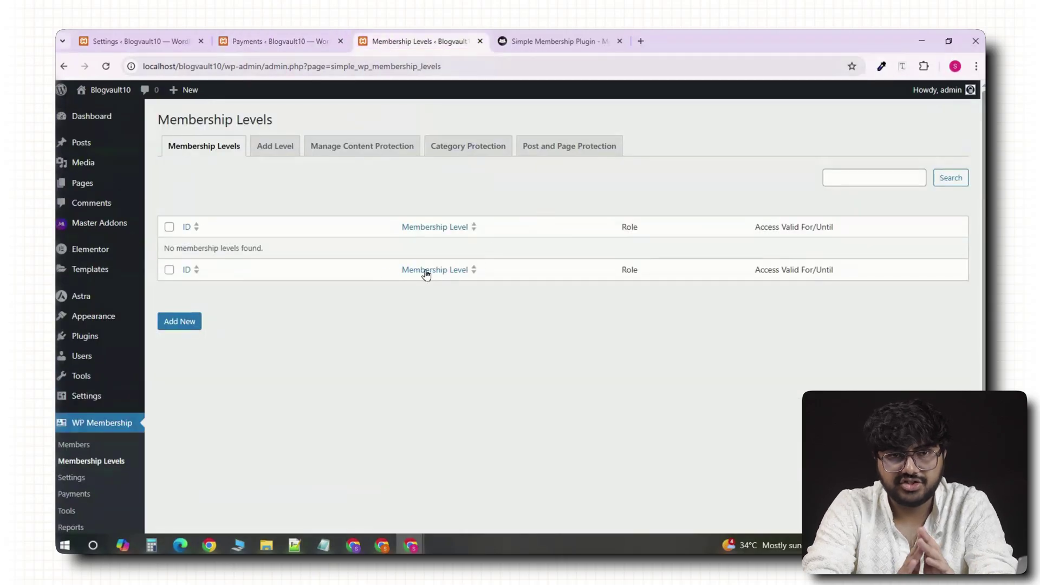
pyautogui.click(284, 154)
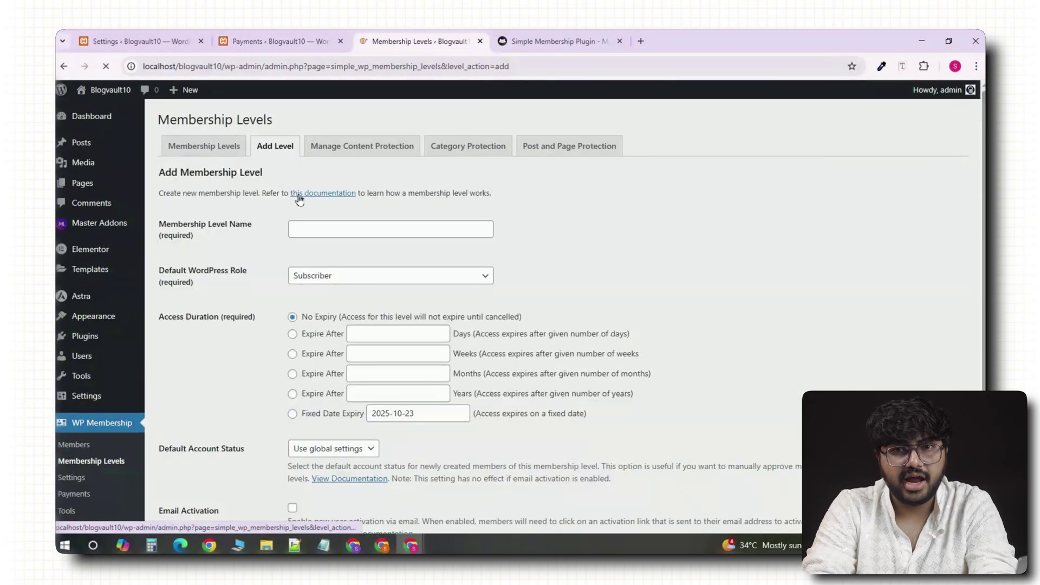
pyautogui.click(302, 232)
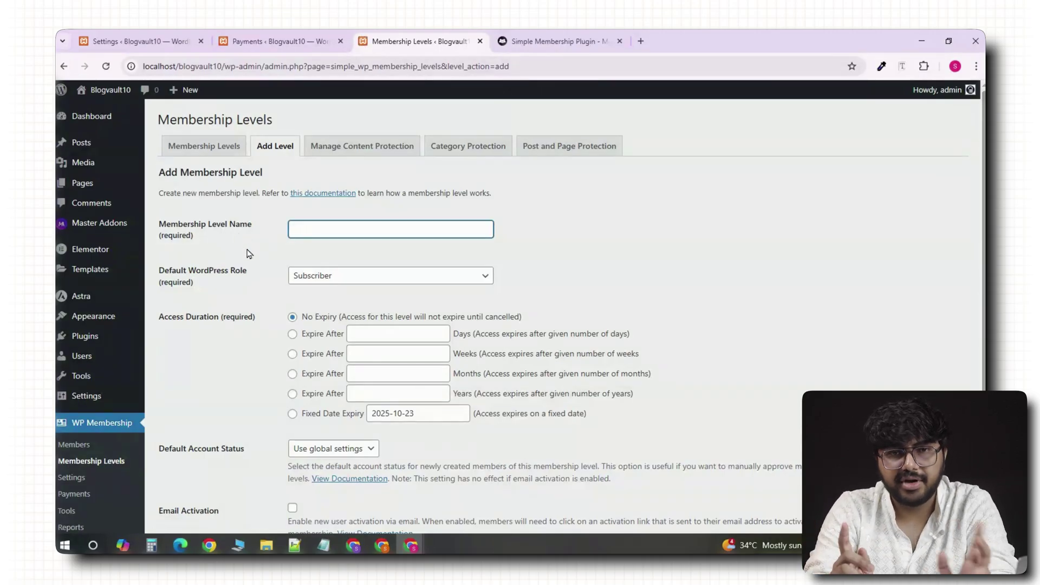
pyautogui.write('Plus')
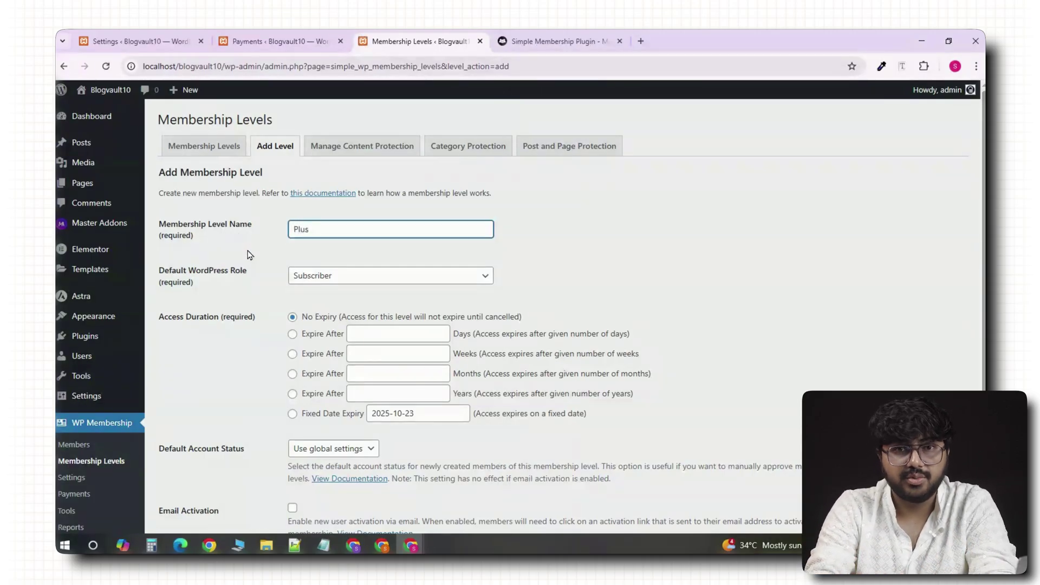
# Keep Subscriber as the level's role and make it expire after a number of months.
pyautogui.click(325, 281)
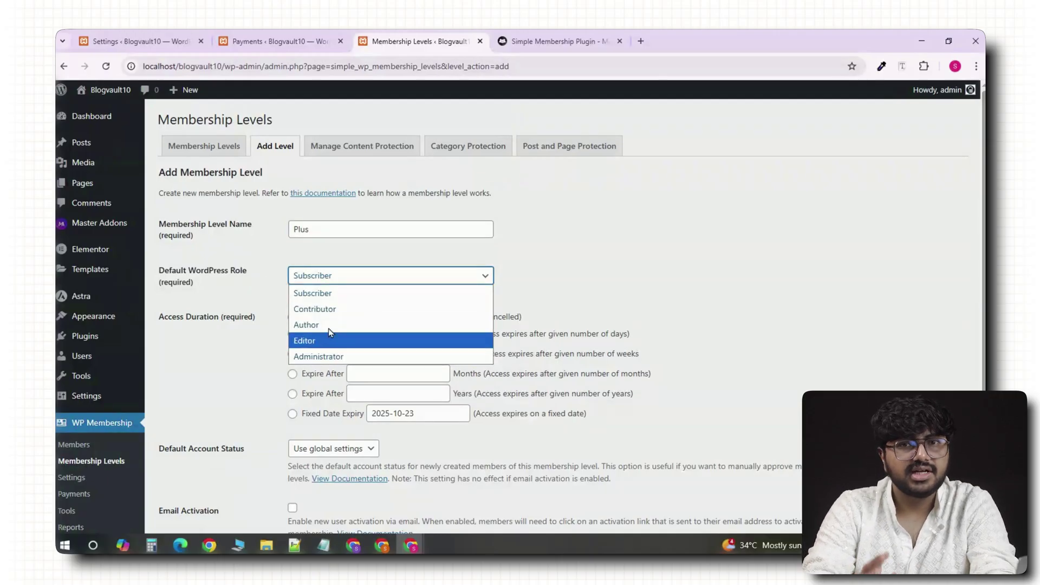
pyautogui.click(329, 294)
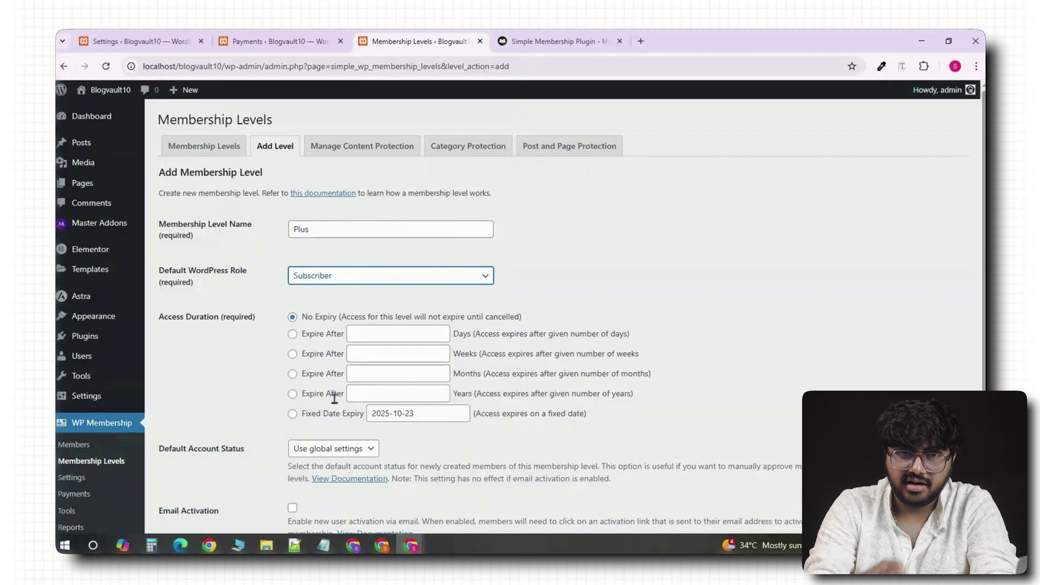
pyautogui.click(292, 373)
pyautogui.click(367, 376)
pyautogui.scroll(-2, 369, 379)
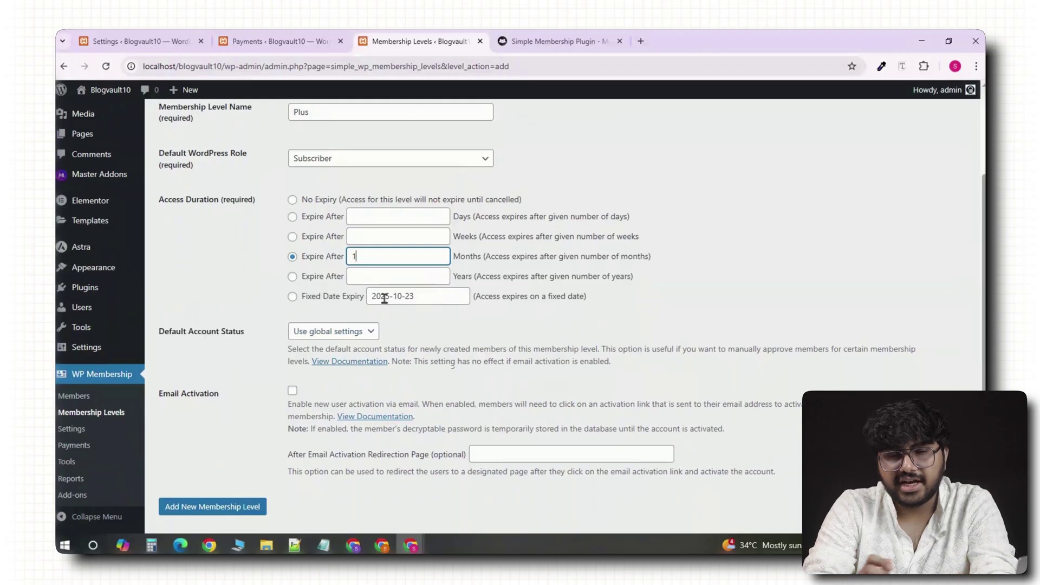
pyautogui.scroll(-1, 358, 341)
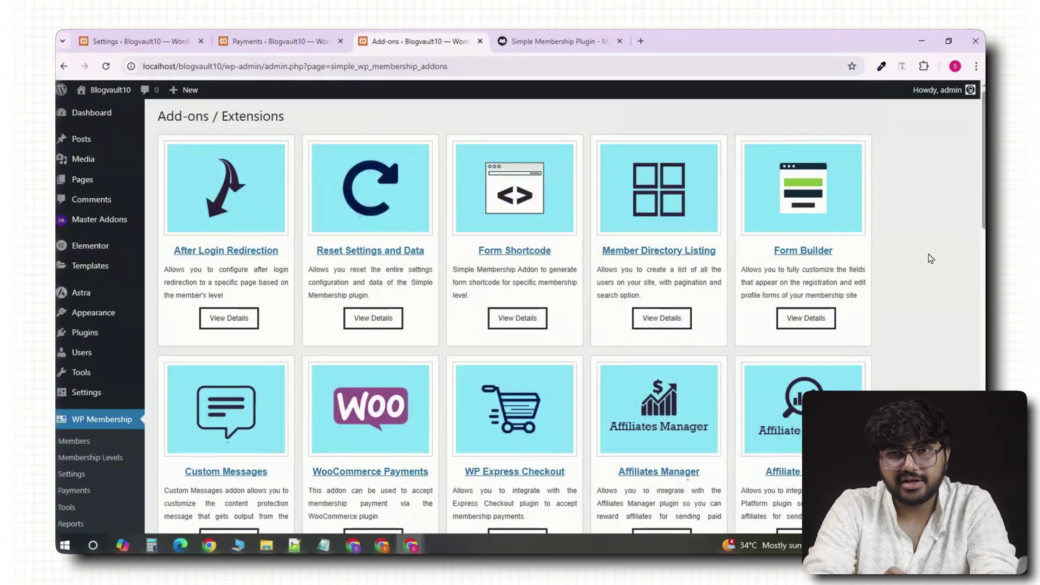
pyautogui.scroll(-2, 930, 258)
pyautogui.scroll(-5, 931, 259)
pyautogui.scroll(-3, 930, 258)
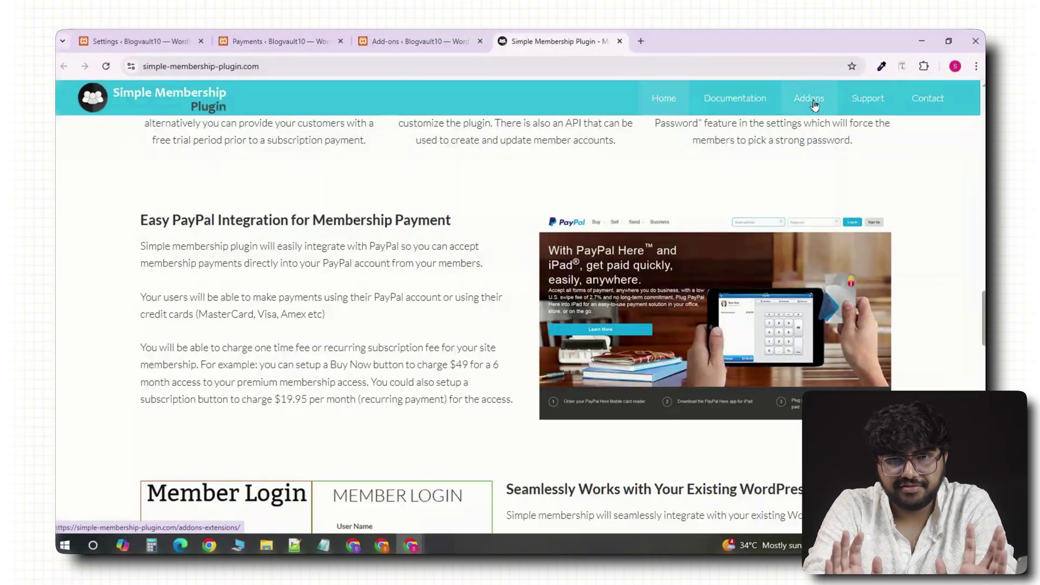
# Open the Simple Membership Addons page and browse its list of free extensions.
pyautogui.click(809, 98)
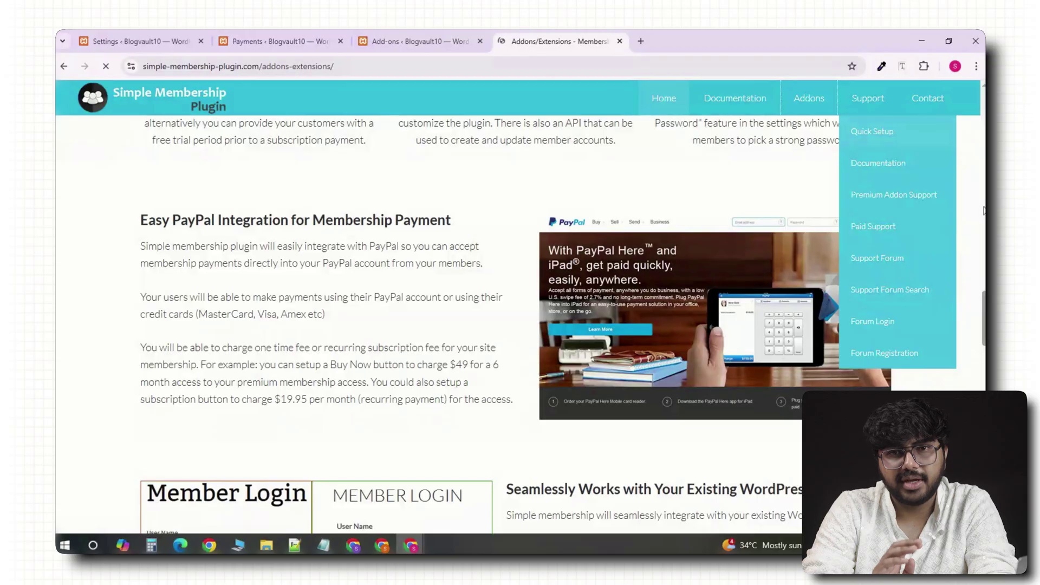
pyautogui.scroll(-5, 982, 218)
pyautogui.scroll(-8, 982, 218)
pyautogui.scroll(6, 982, 218)
pyautogui.scroll(7, 982, 218)
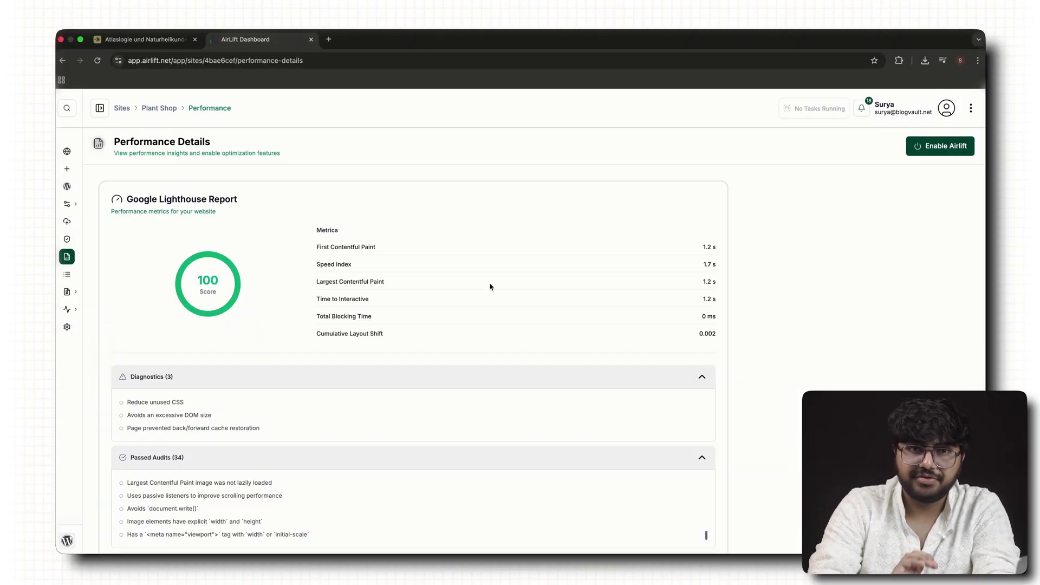
pyautogui.scroll(-3, 277, 347)
pyautogui.scroll(-2, 265, 327)
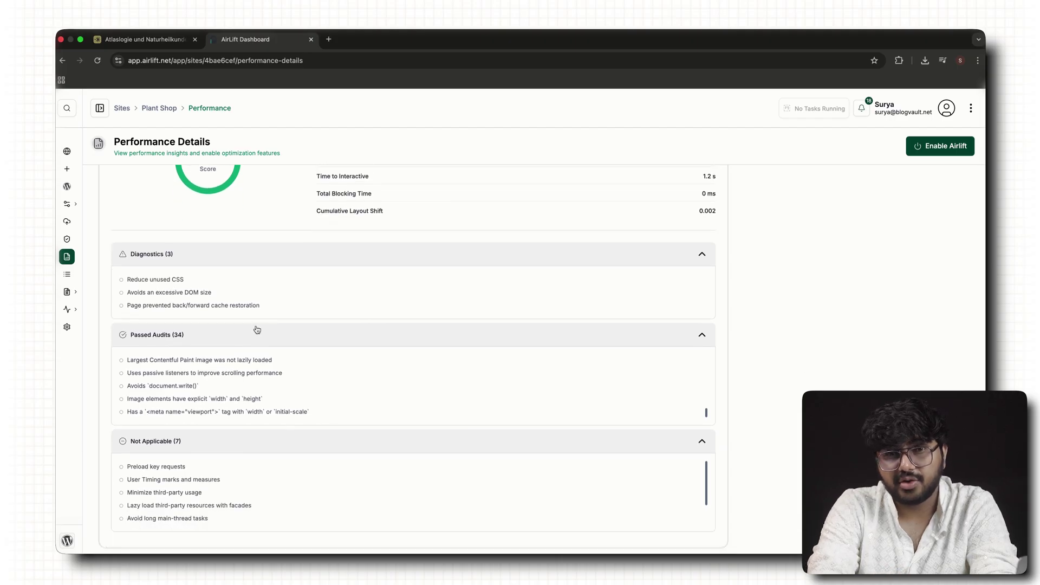
pyautogui.scroll(-1, 281, 304)
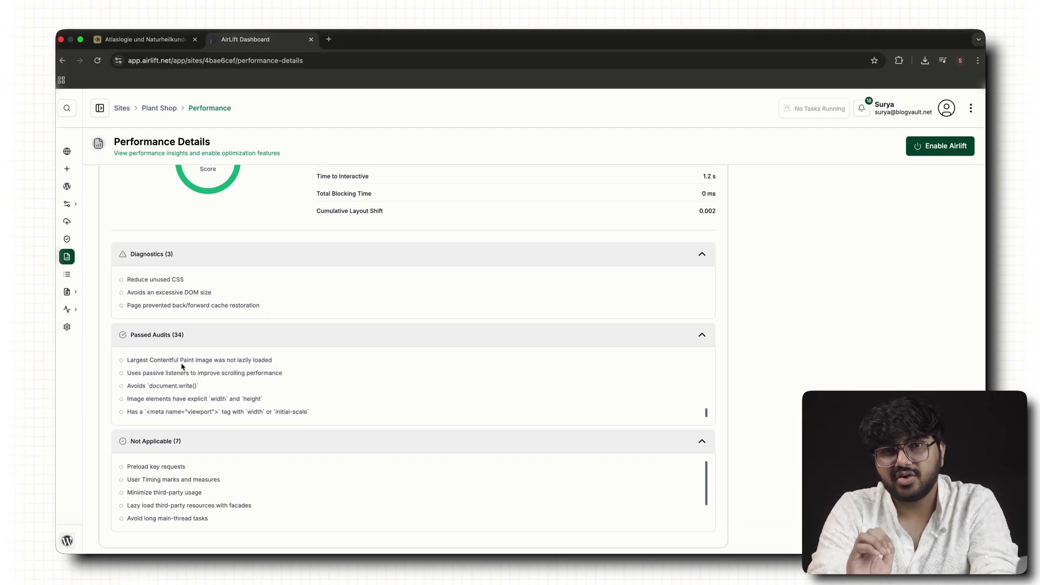
pyautogui.scroll(6, 188, 362)
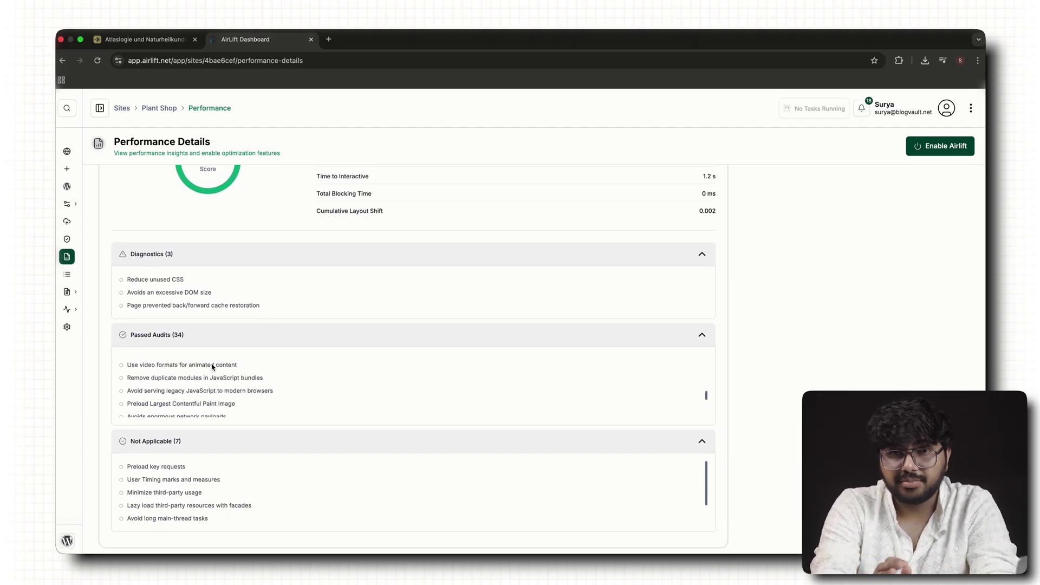
pyautogui.scroll(5, 212, 368)
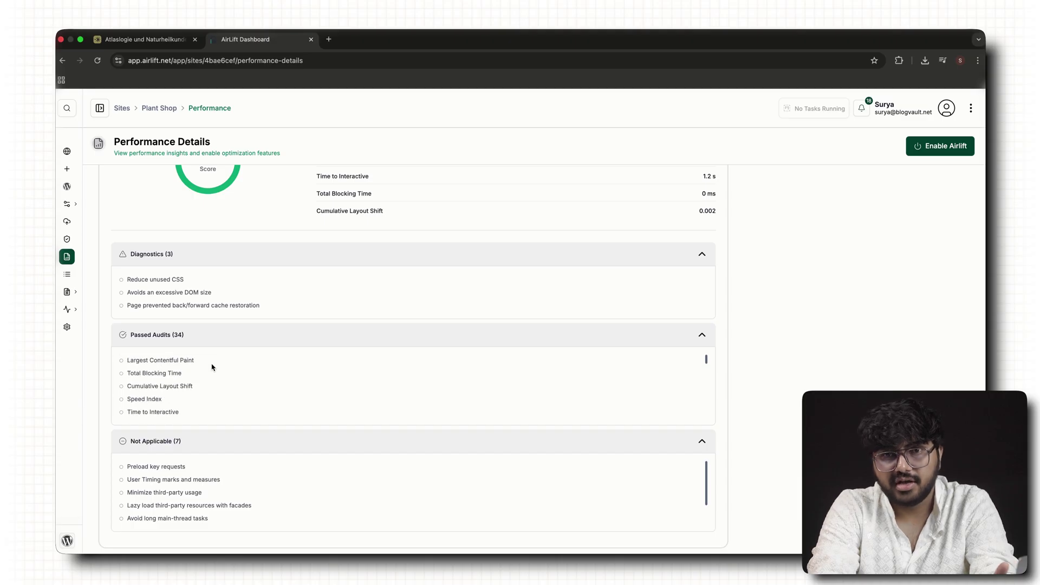